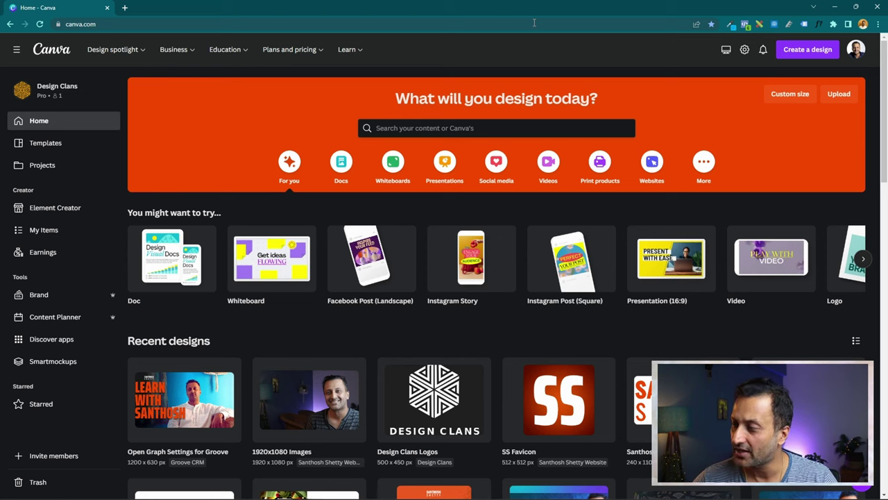
Step: Create a new custom-size design of 1080 × 1080 px
click(790, 54)
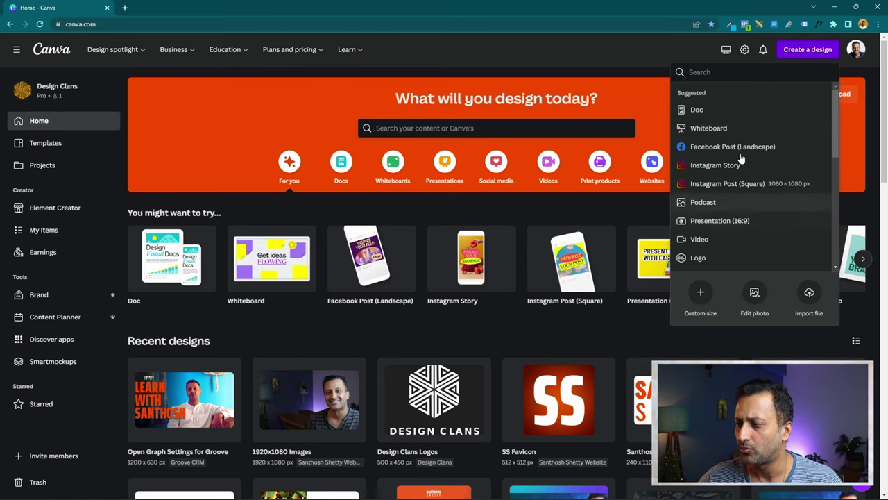
click(700, 292)
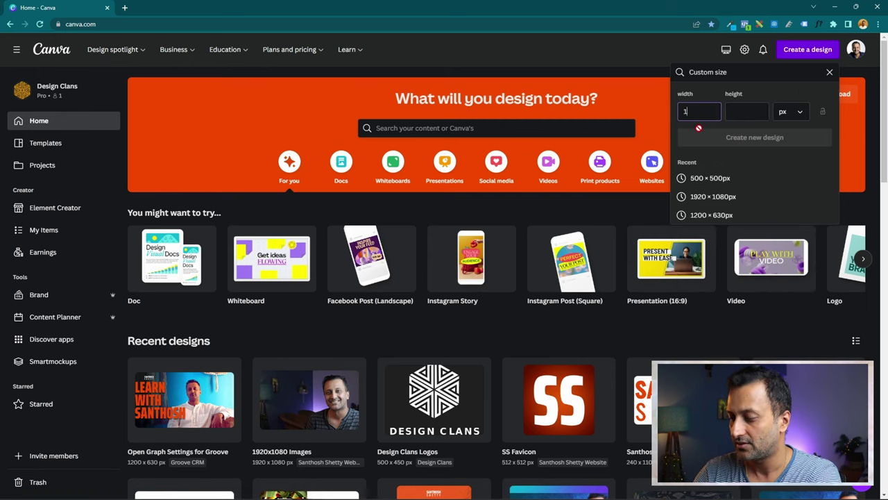
text(1080)
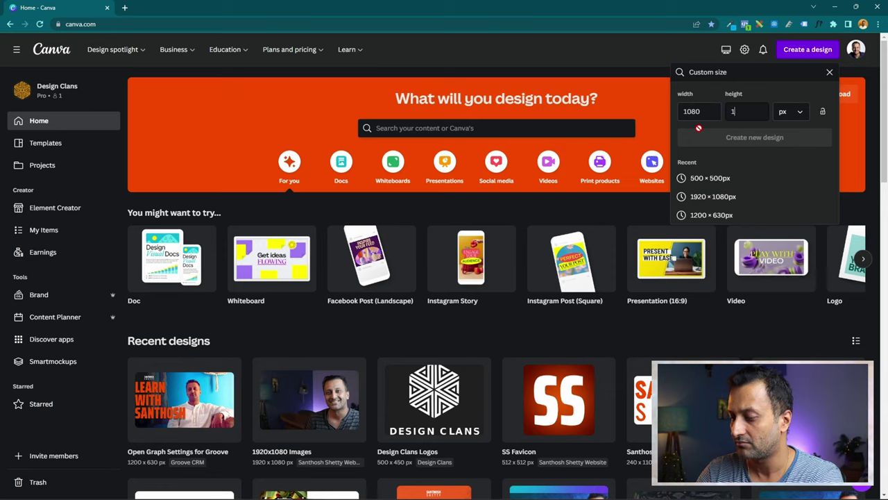
key(Tab)
text(1080)
click(770, 136)
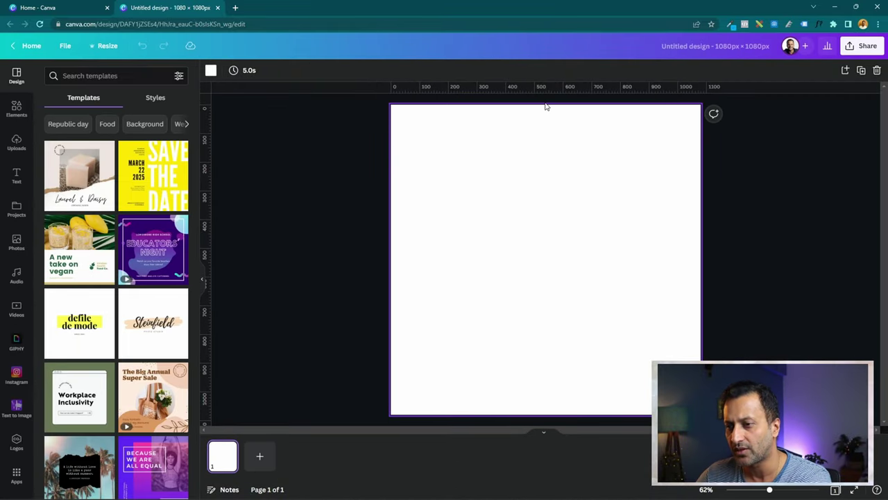
Step: Add the seated-man photo from Uploads and set it as the page background
click(16, 142)
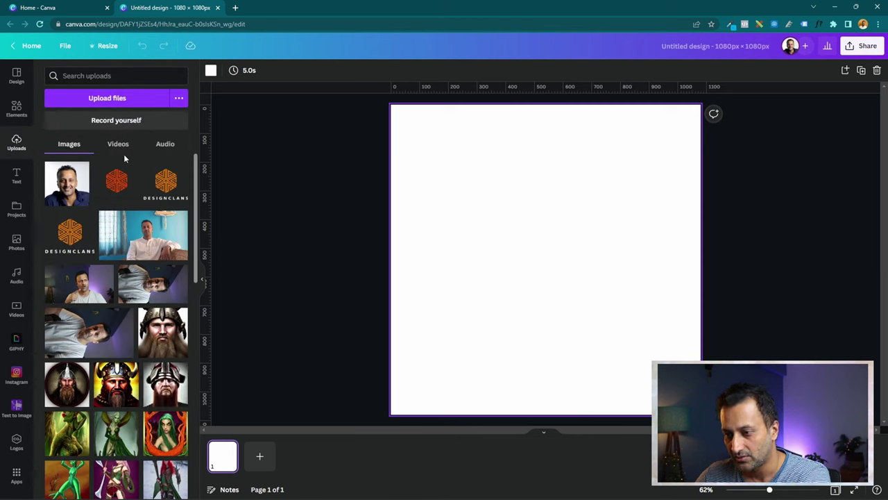
scroll(125, 159, down, 10)
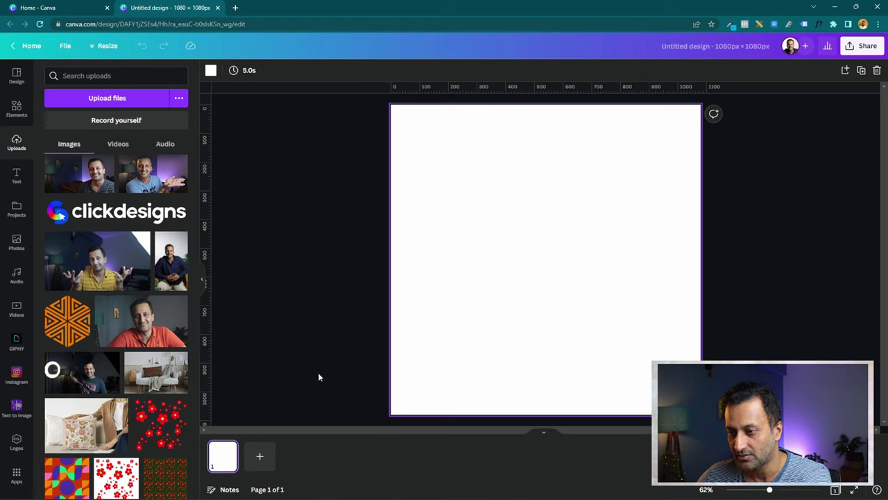
click(170, 263)
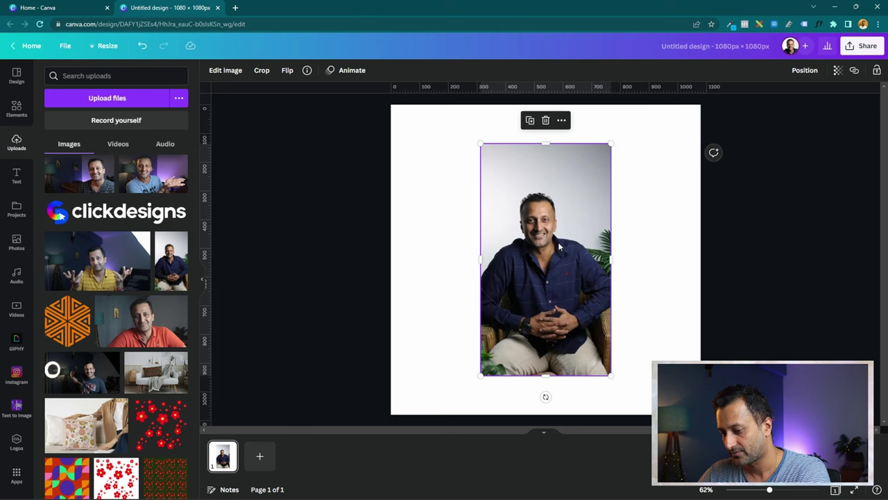
right_click(519, 274)
click(581, 425)
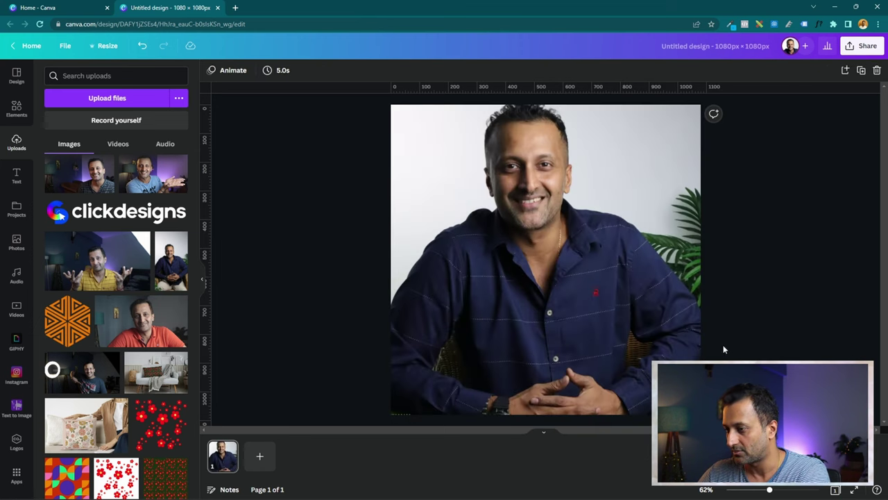
Step: Reposition the background photo by shifting it down within the square page
double_click(586, 264)
drag(566, 188, 562, 234)
click(758, 242)
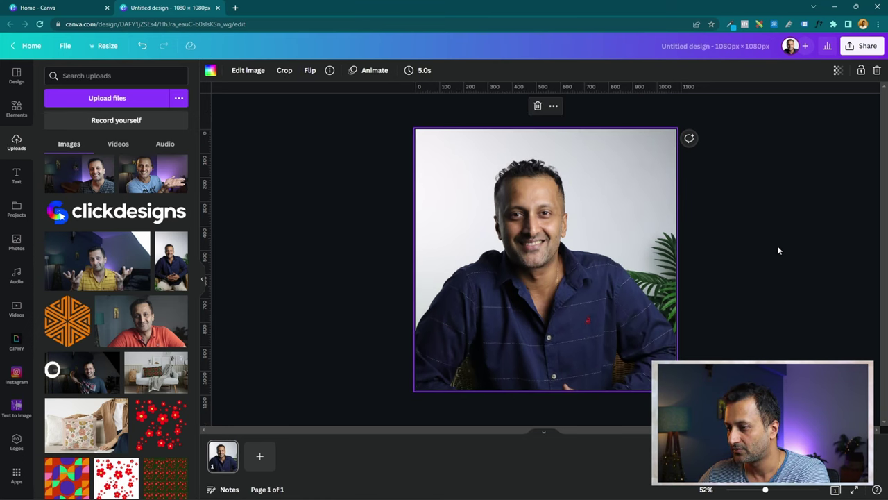
double_click(557, 256)
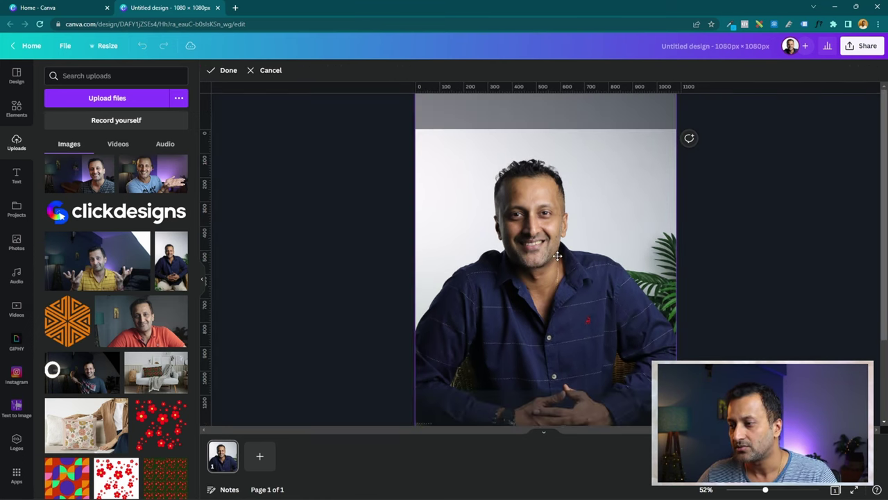
click(750, 246)
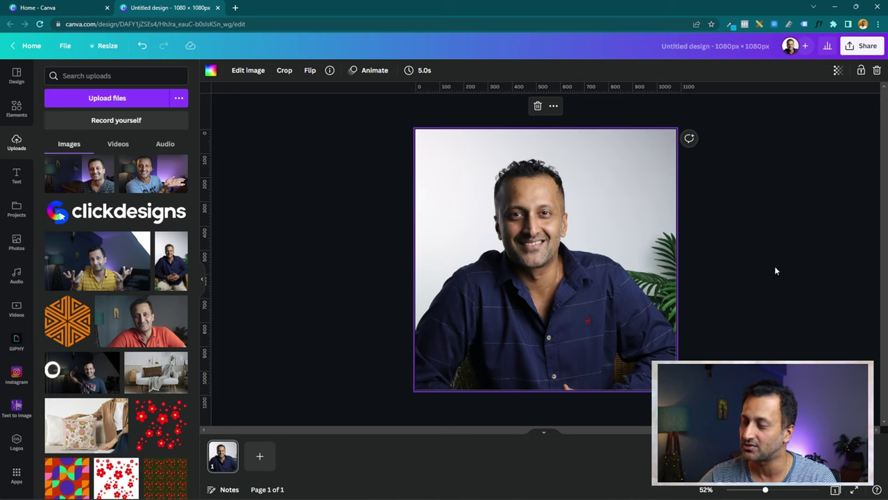
Step: Apply the Sepia duotone preset to the background portrait through Edit image
click(769, 208)
click(566, 255)
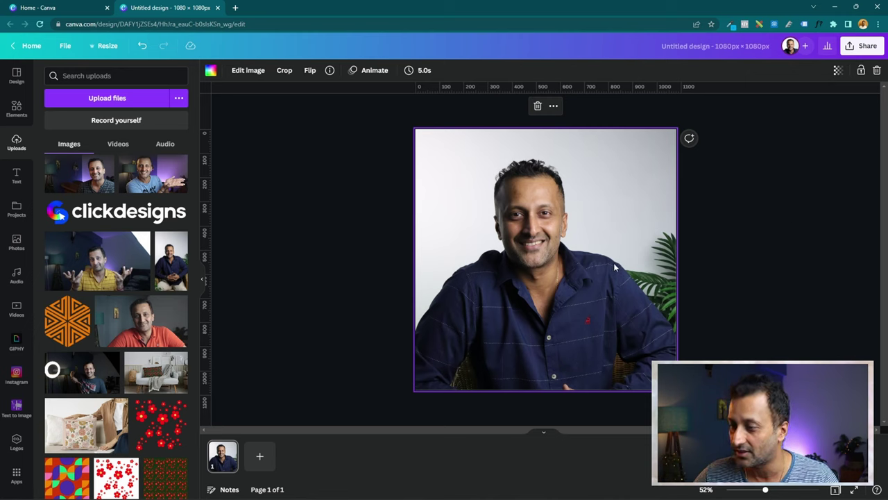
click(248, 72)
scroll(83, 320, down, 10)
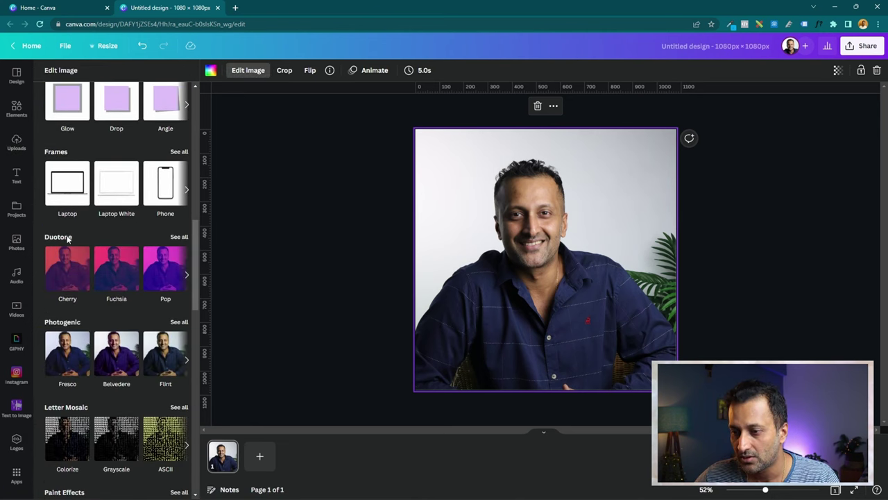
click(179, 238)
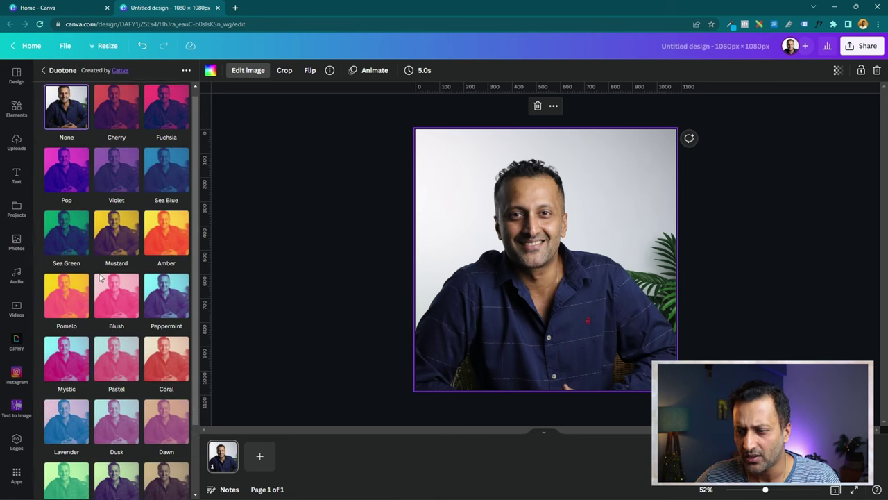
scroll(104, 281, down, 2)
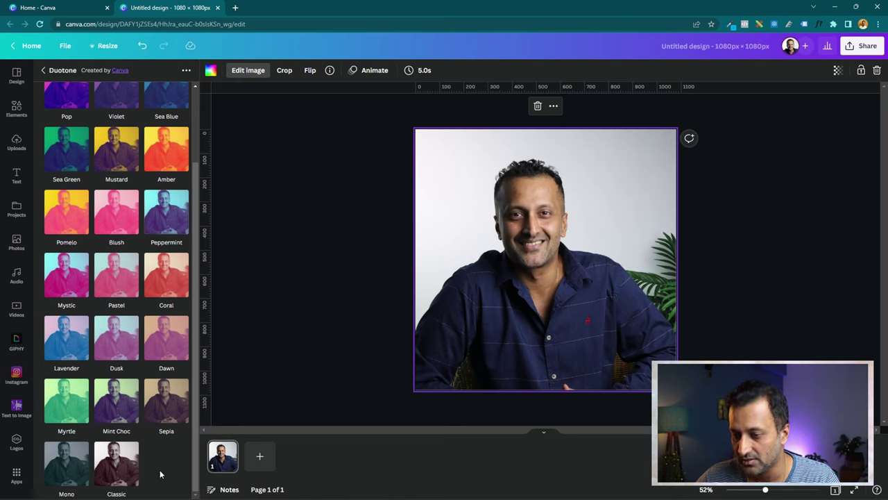
click(168, 402)
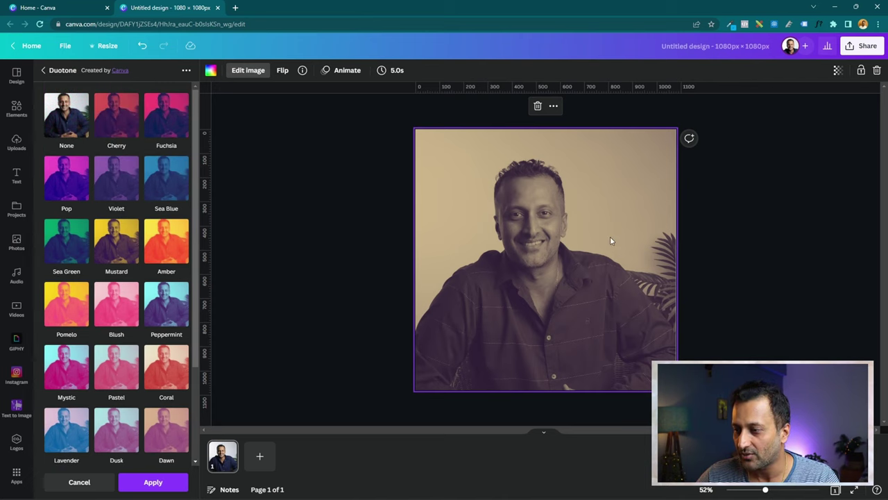
scroll(186, 382, down, 2)
Step: Set the Sepia duotone's shadows colour to black and apply the effect
click(173, 369)
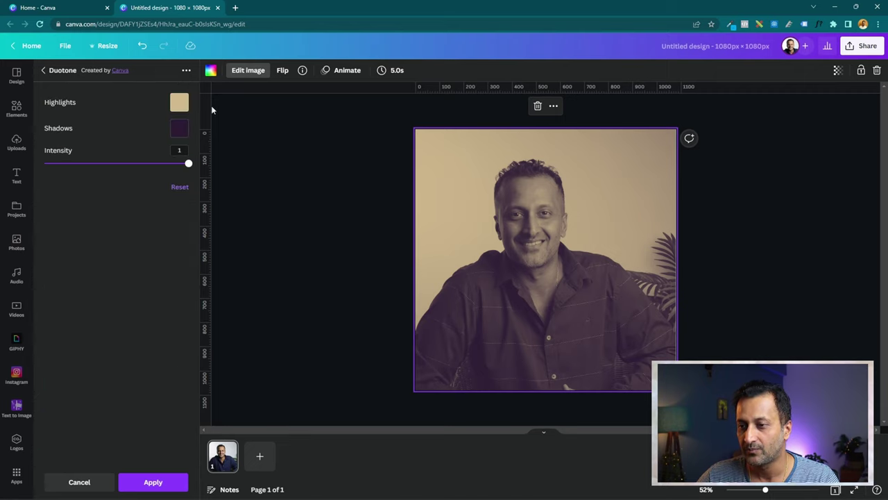
mouse_move(187, 167)
mouse_down()
mouse_move(55, 169)
mouse_move(198, 164)
mouse_up()
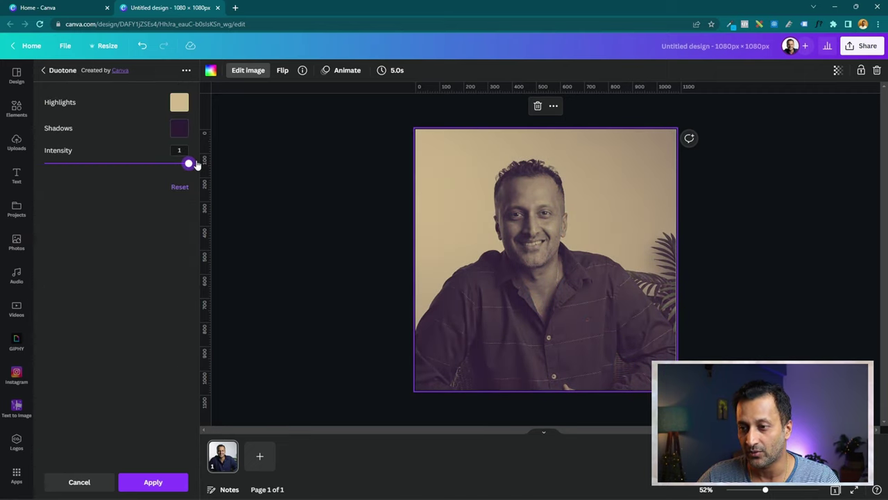
click(179, 130)
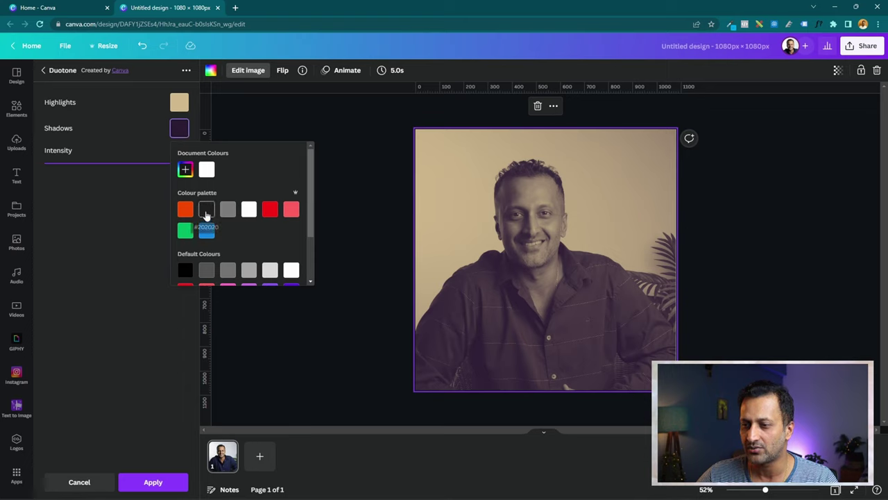
scroll(207, 221, down, 2)
click(185, 224)
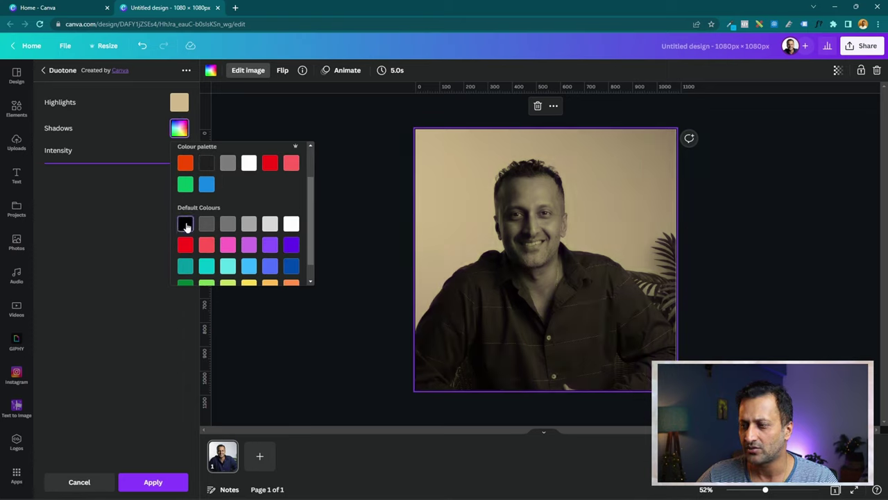
click(205, 165)
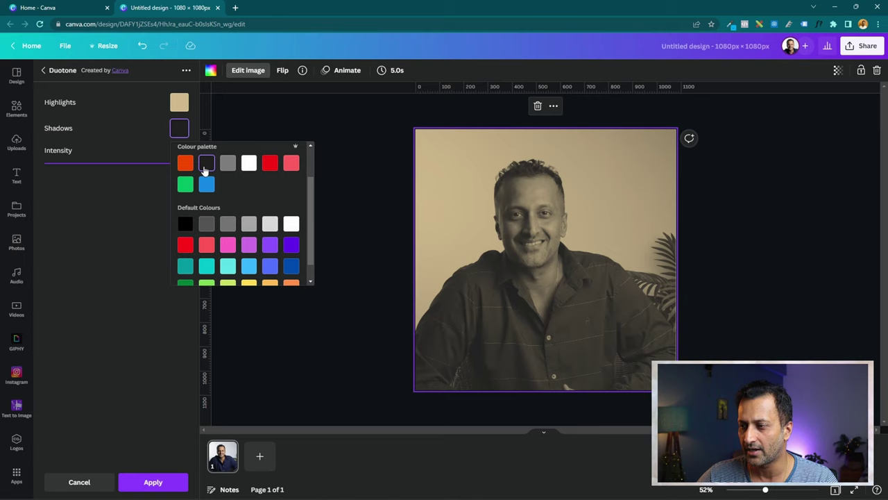
click(189, 224)
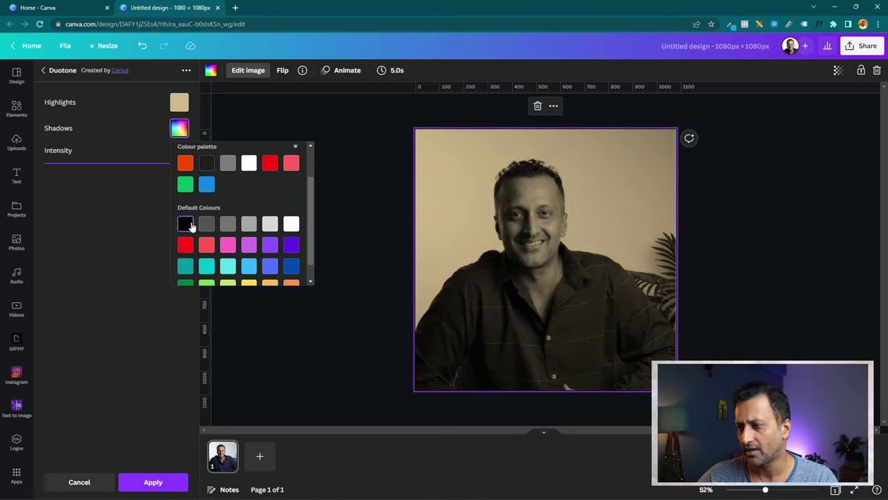
click(229, 164)
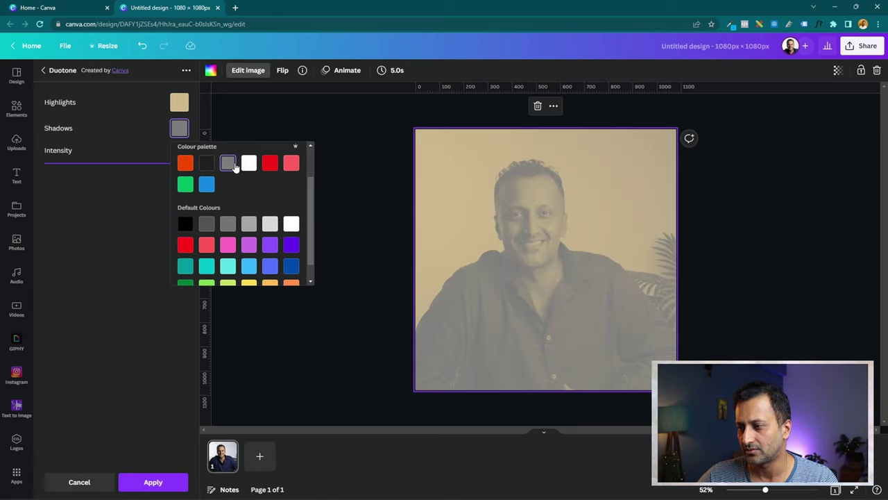
click(209, 166)
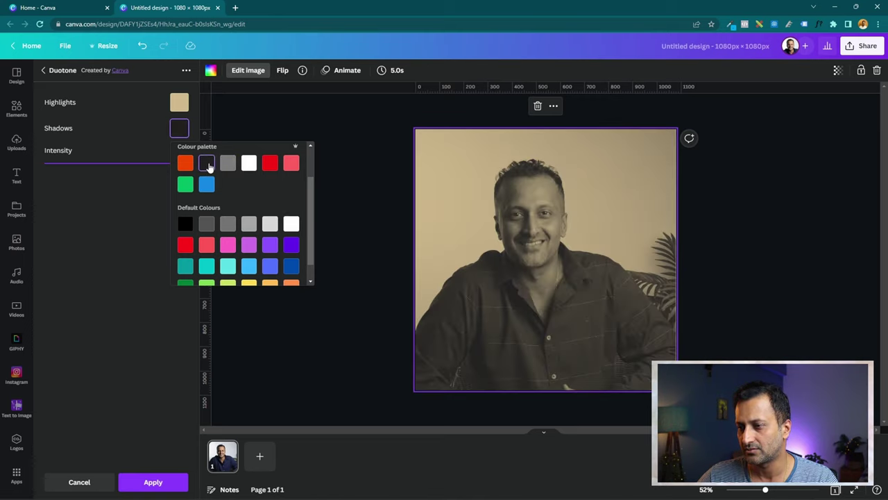
click(186, 223)
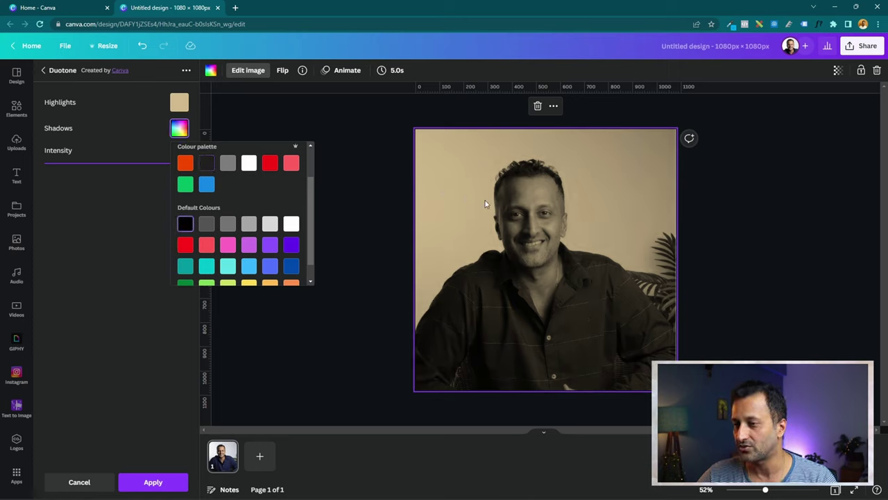
click(169, 481)
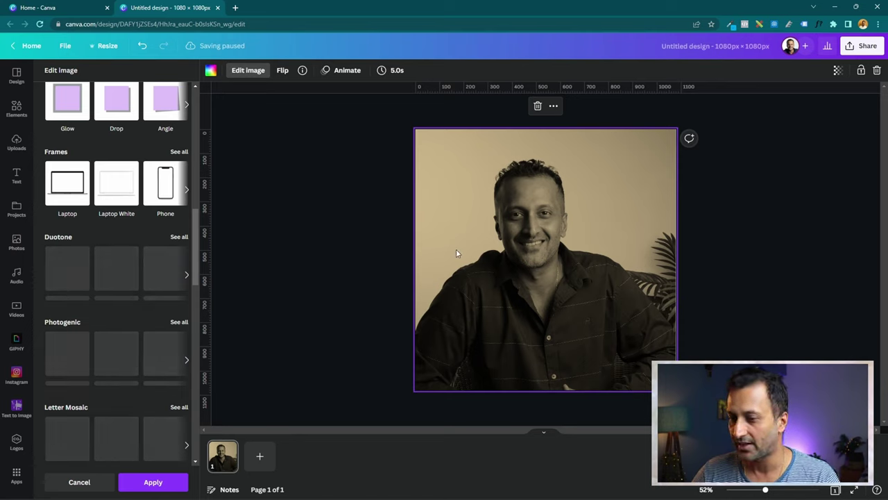
click(152, 482)
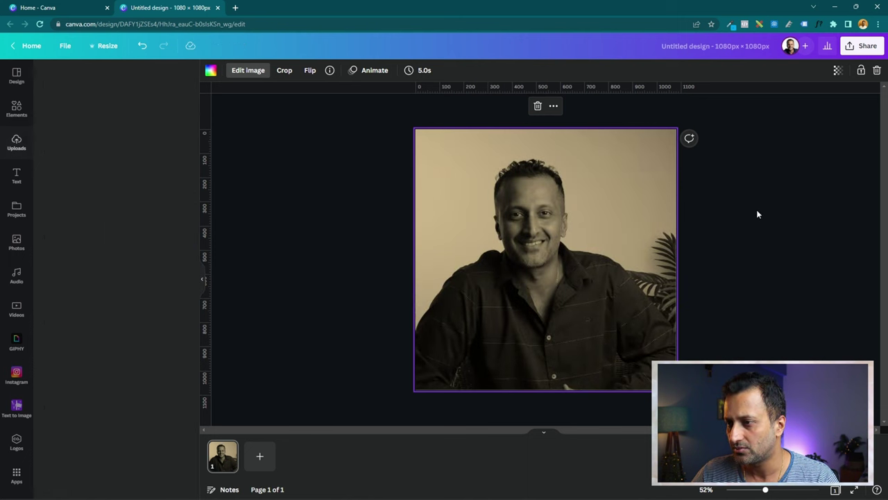
Step: Duplicate the sepia portrait page, then return to page 1
click(17, 142)
click(338, 229)
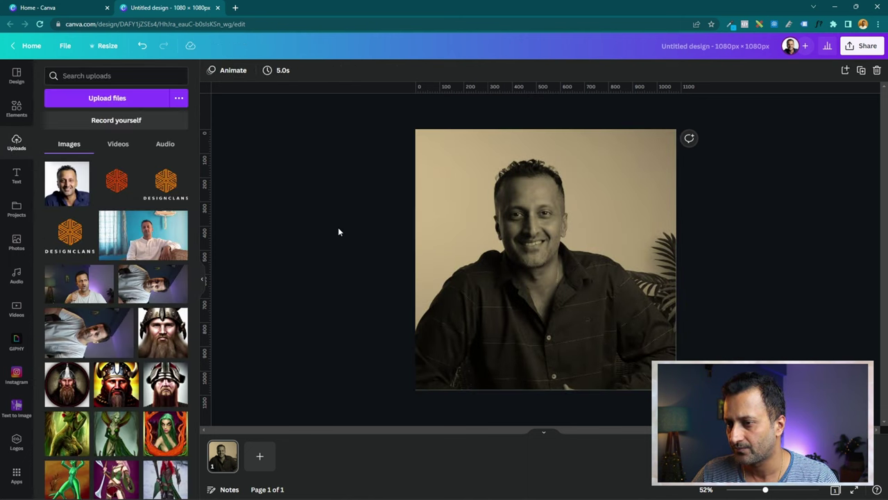
click(861, 71)
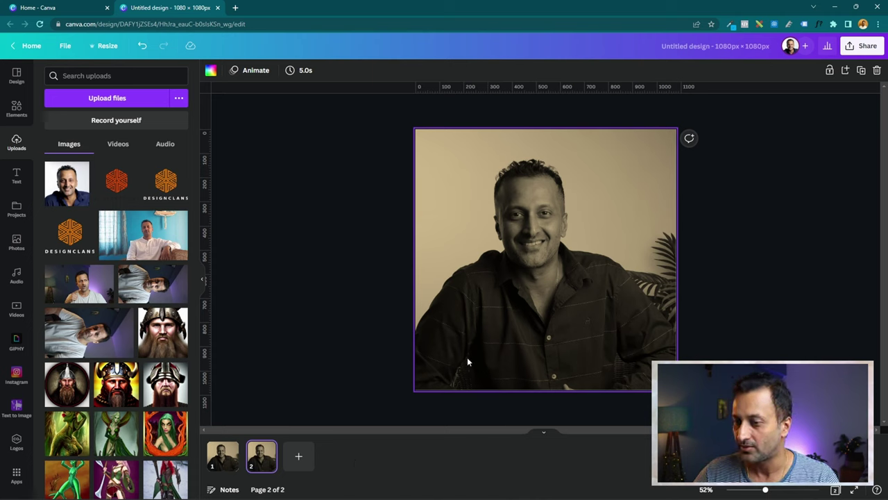
click(224, 463)
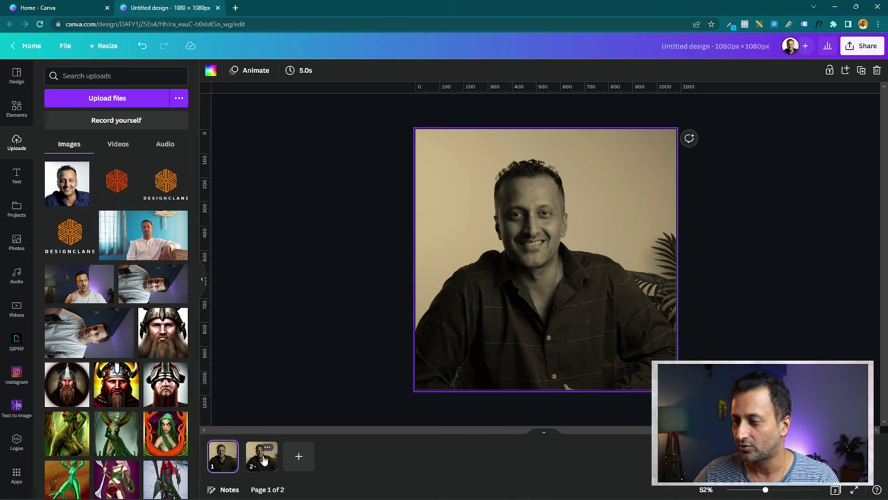
Step: Browse Elements for paper graphics, switching the search to vintage paper
click(20, 113)
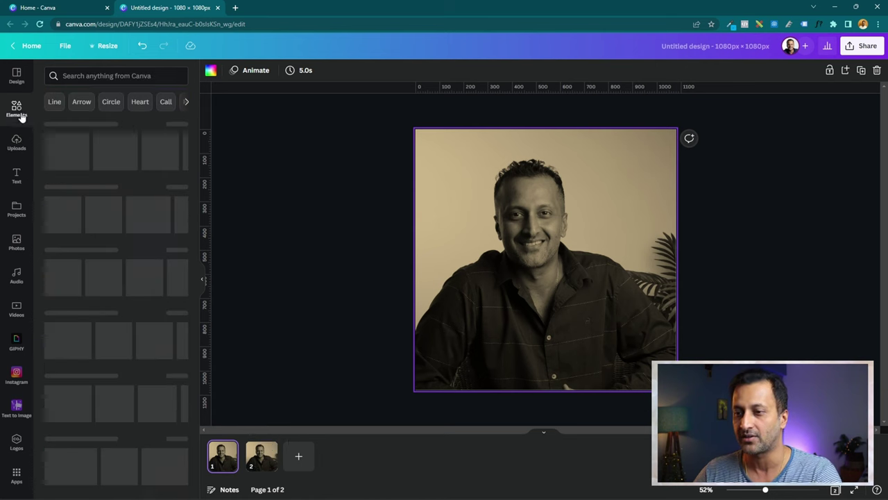
scroll(97, 174, down, 5)
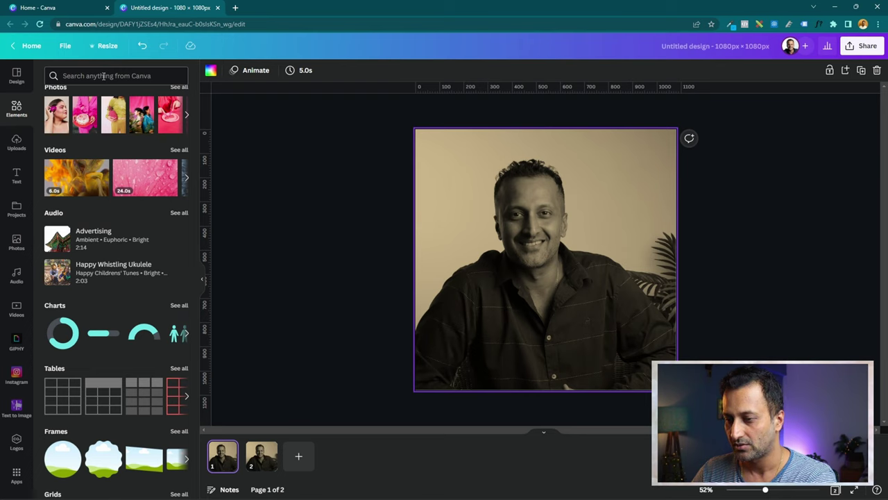
click(104, 76)
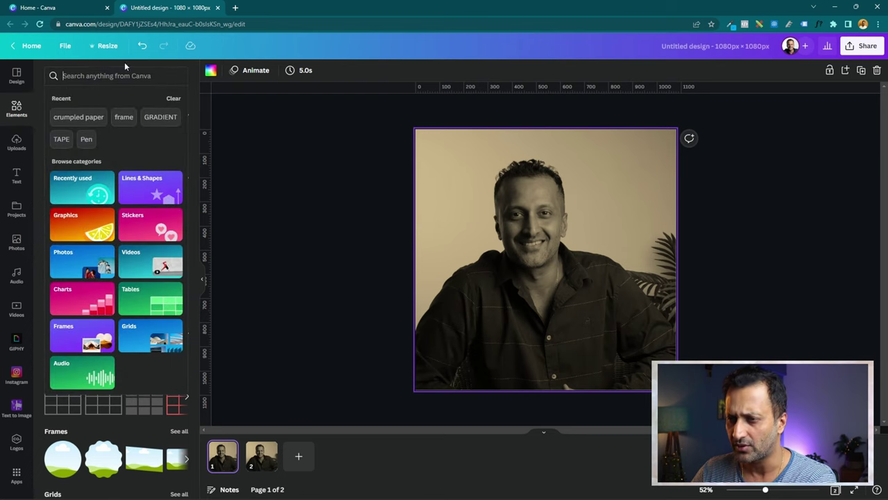
click(79, 117)
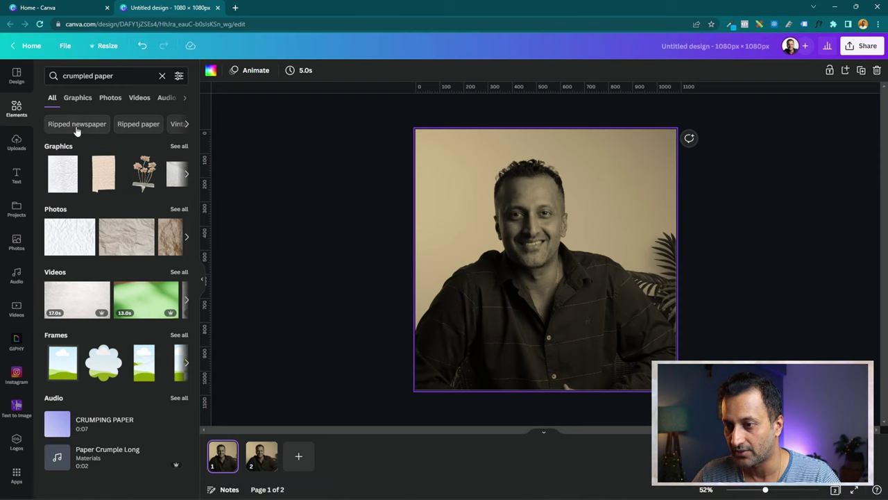
click(188, 125)
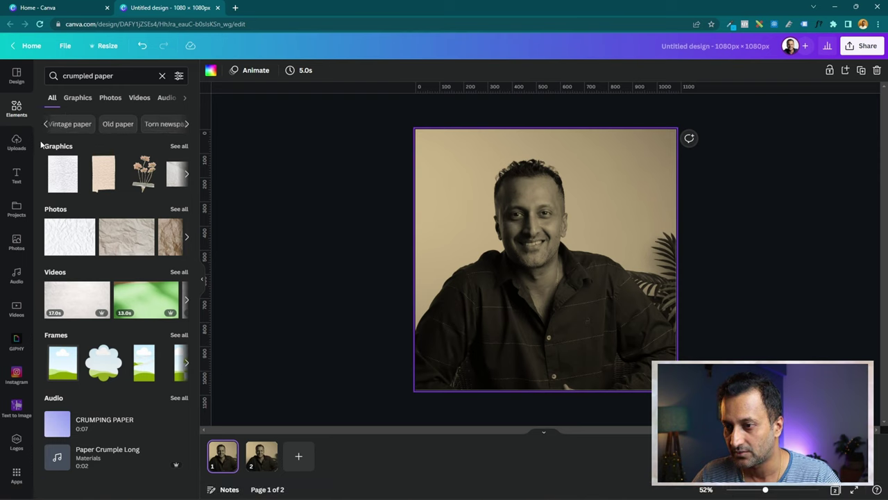
click(71, 124)
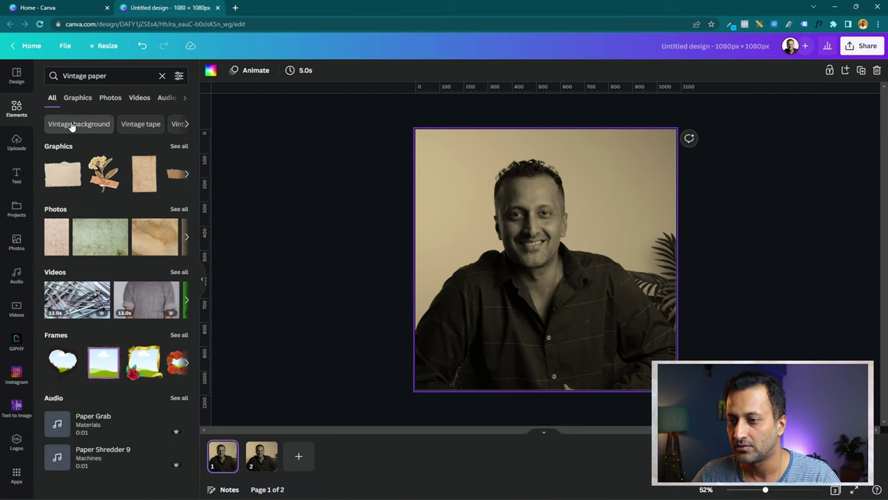
click(179, 146)
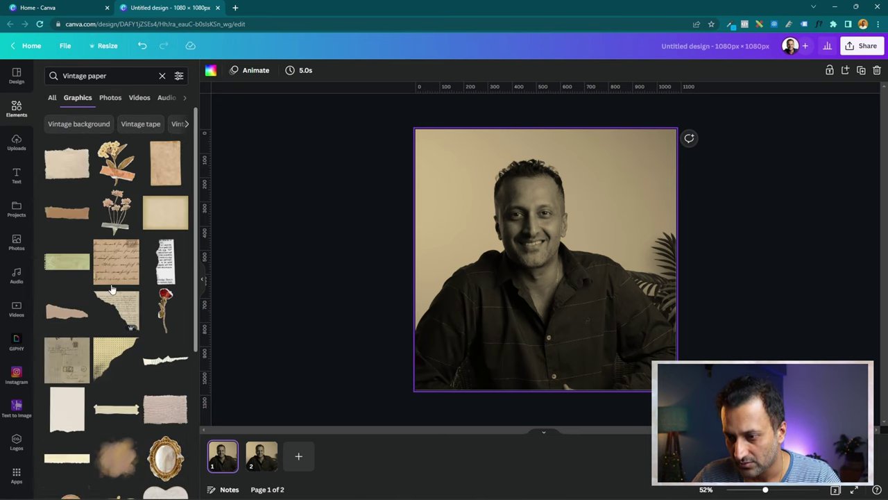
scroll(112, 288, down, 2)
scroll(111, 288, down, 5)
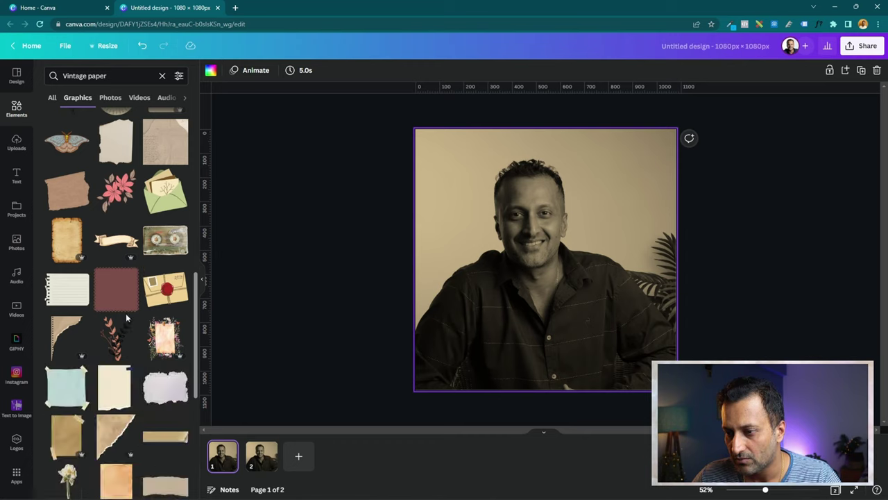
scroll(106, 182, down, 3)
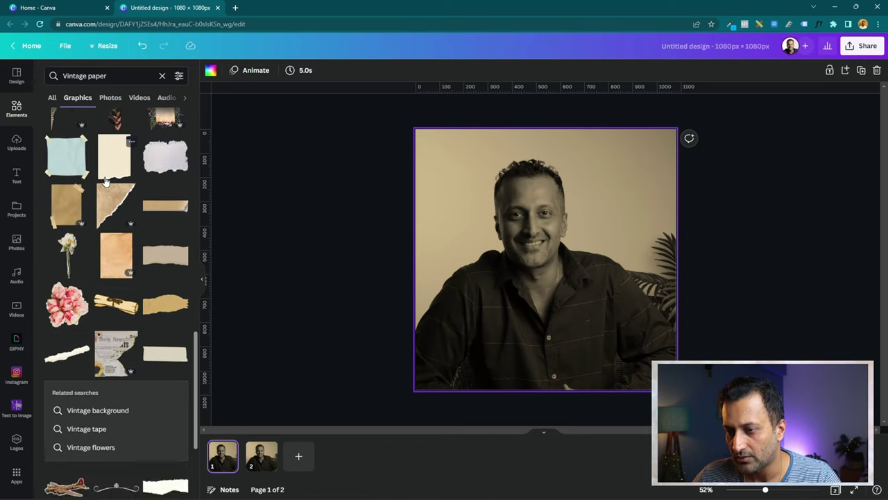
Step: Search 'crumpled paper background' and try a black-and-white crumpled graphic, then undo it
double_click(75, 76)
text(c)
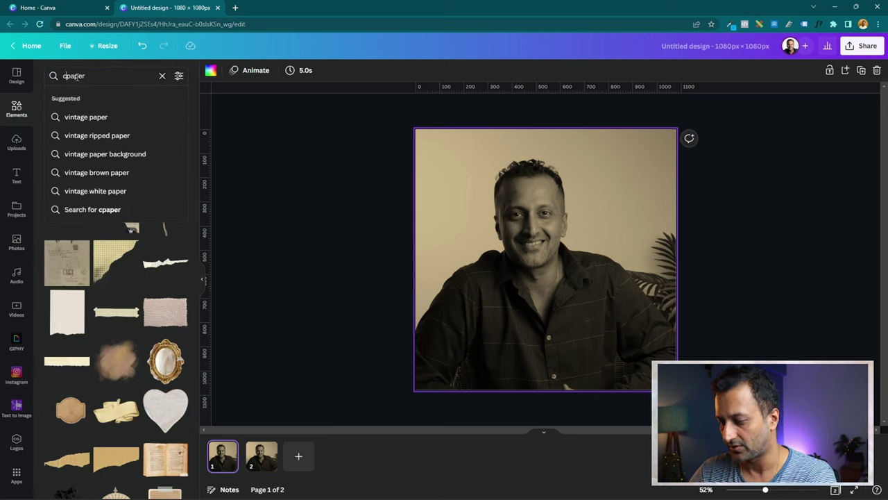
text(rum)
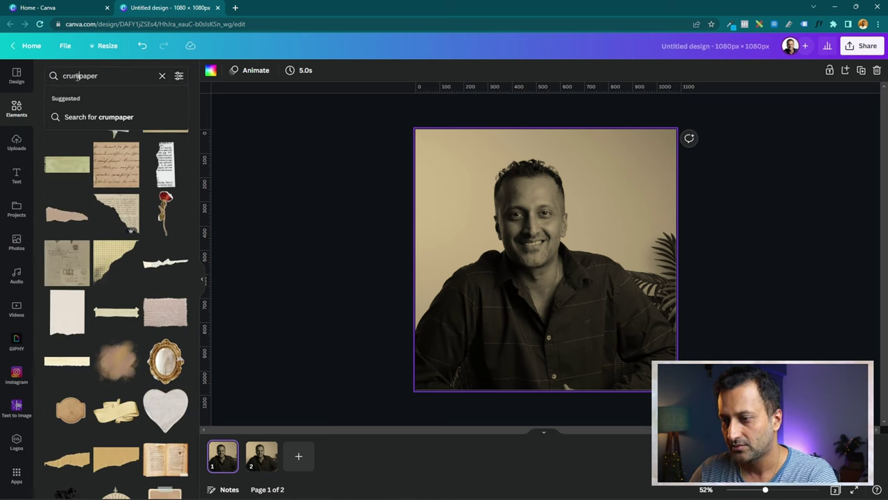
text(pled p)
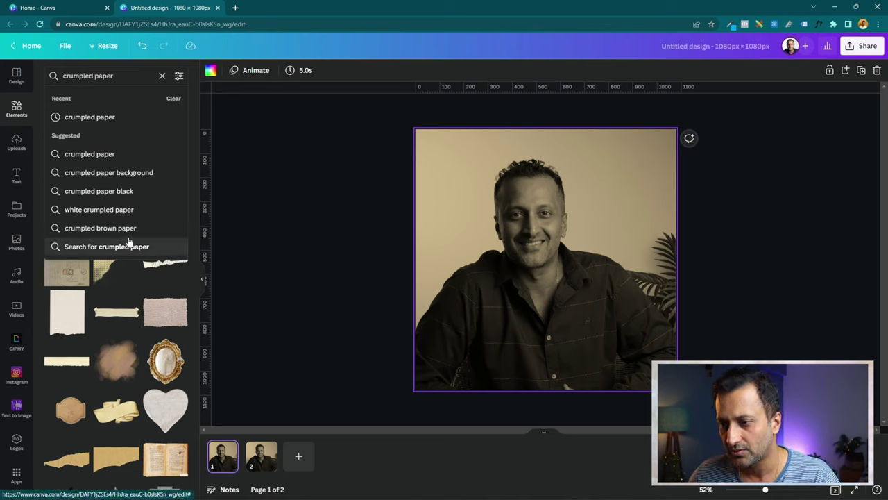
click(135, 182)
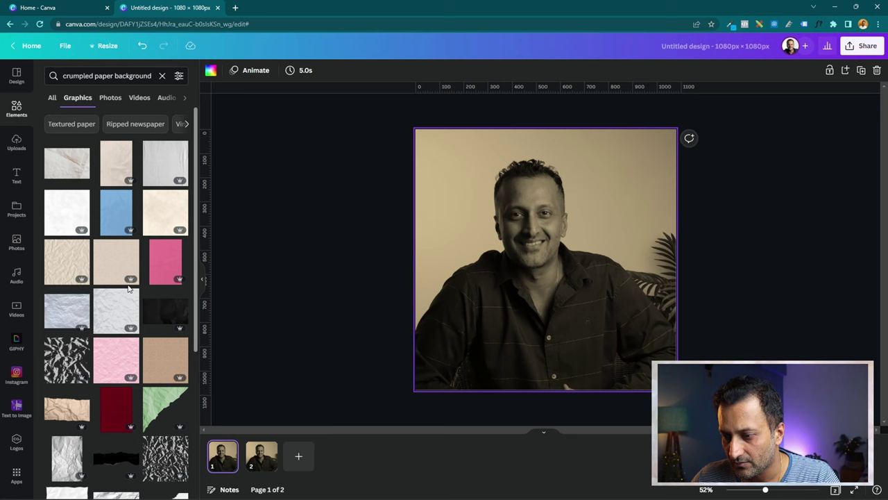
scroll(158, 374, down, 3)
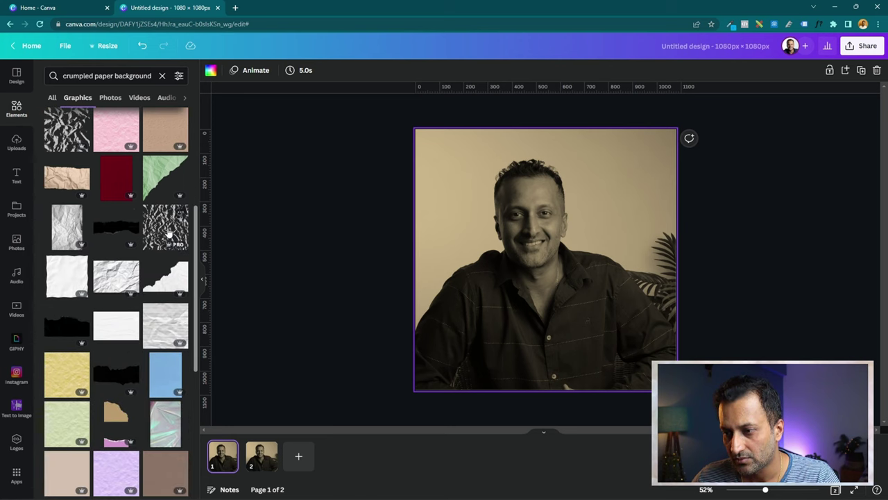
click(168, 233)
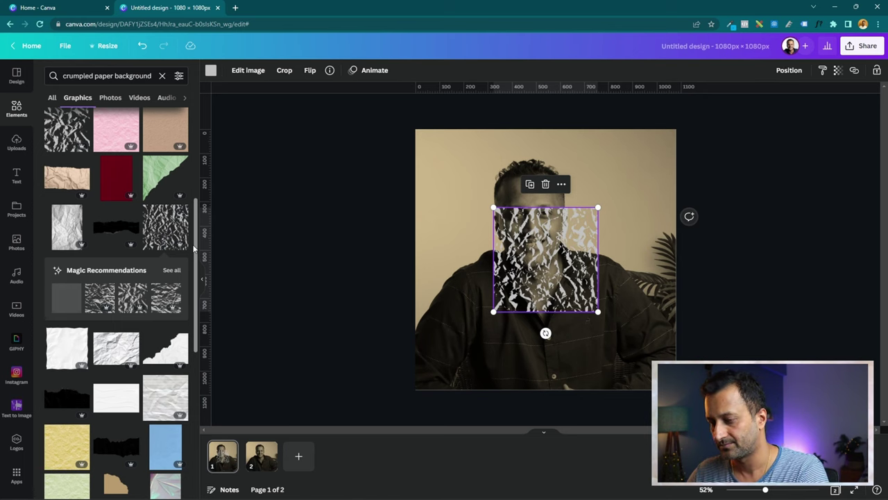
key(ctrl+z)
scroll(155, 325, up, 3)
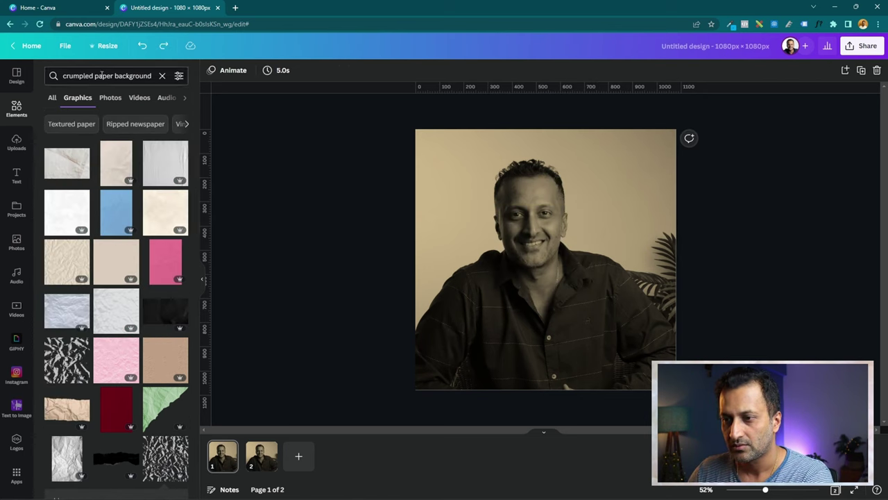
Step: Search 'crumpled paper' and add the black crumpled plastic texture over the photo
click(109, 76)
double_click(116, 75)
key(BackSpace)
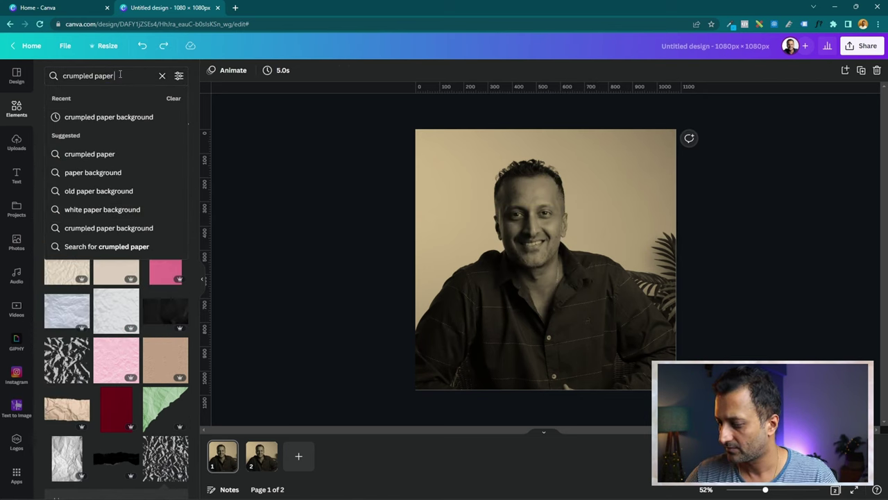
key(Return)
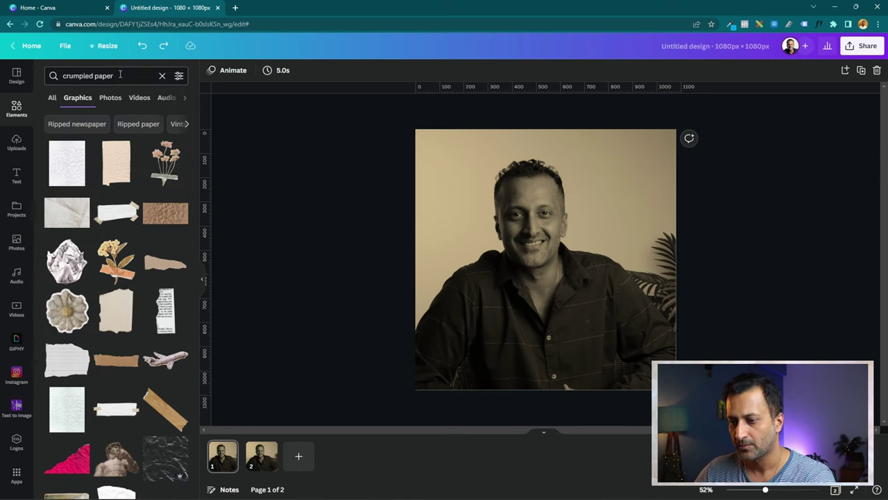
scroll(102, 396, down, 4)
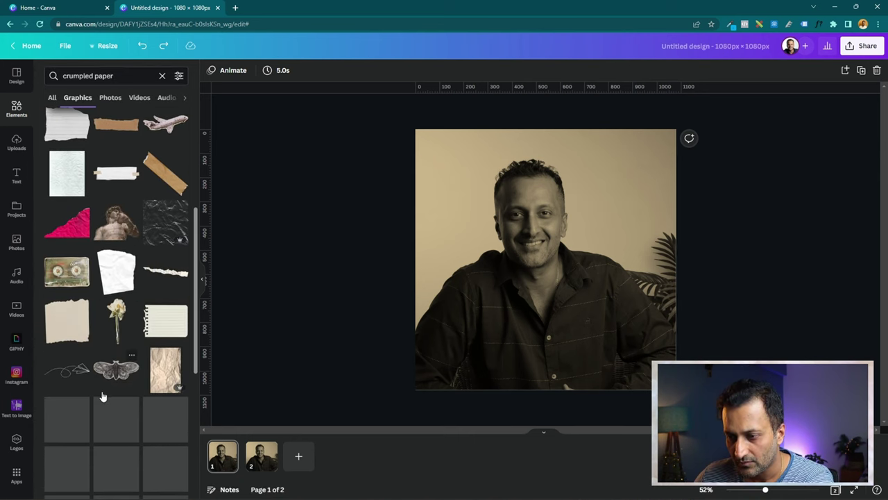
click(162, 223)
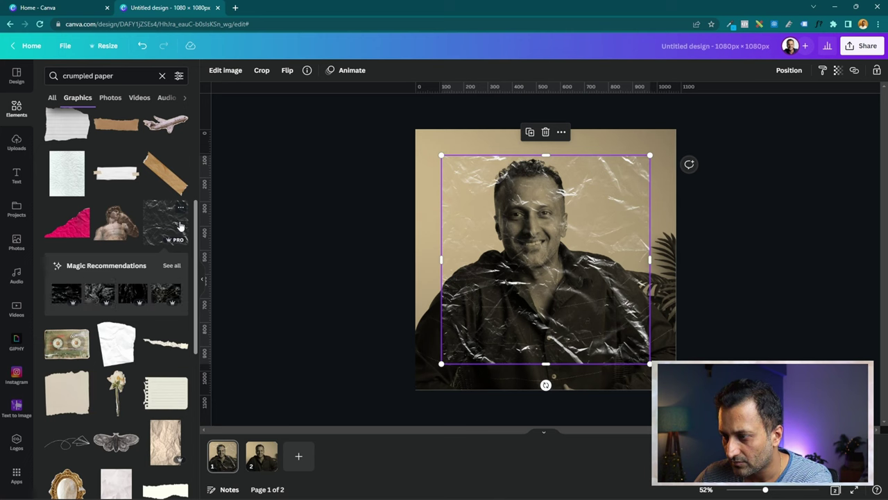
Step: Browse the textures recommended with it, then delete the plastic-wrap overlay
click(172, 265)
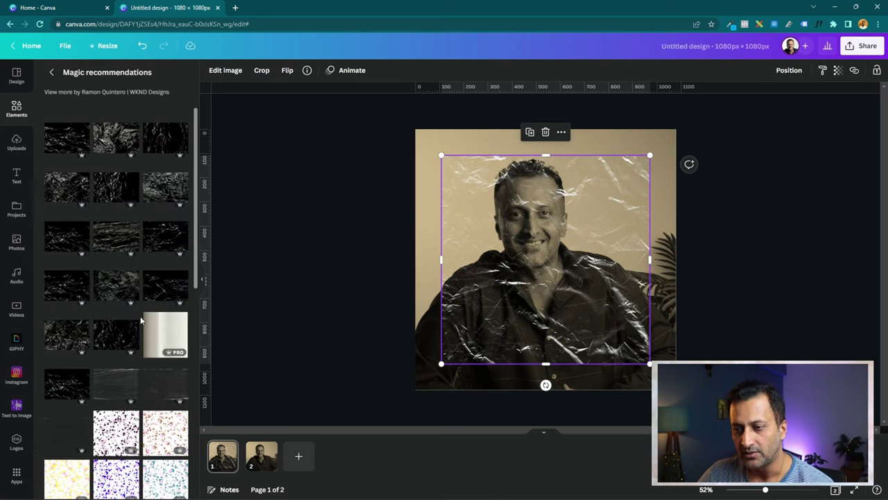
scroll(84, 264, down, 3)
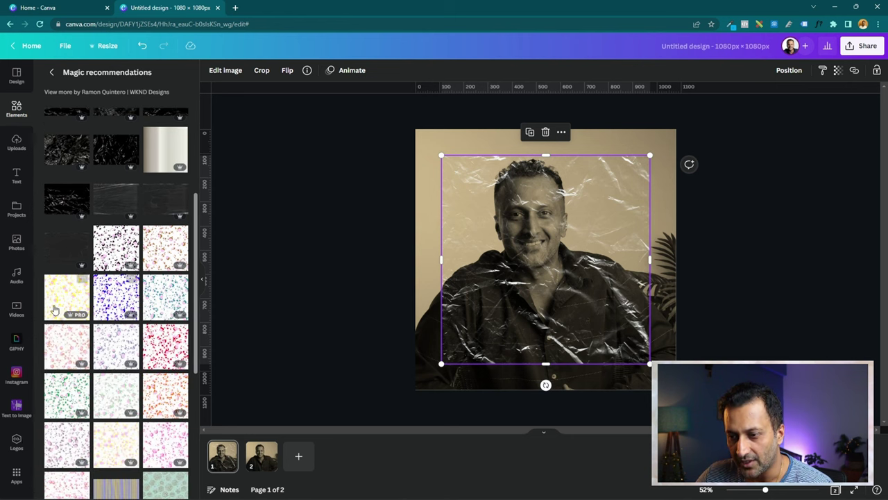
scroll(49, 288, up, 1)
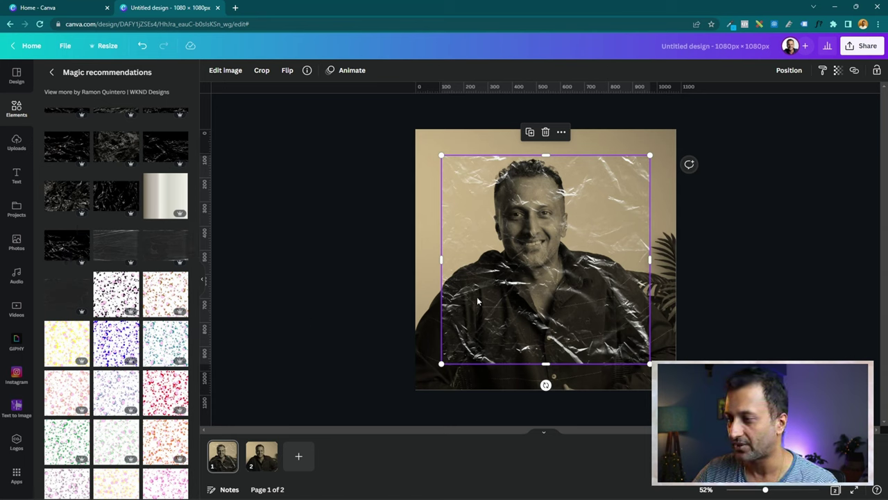
key(Delete)
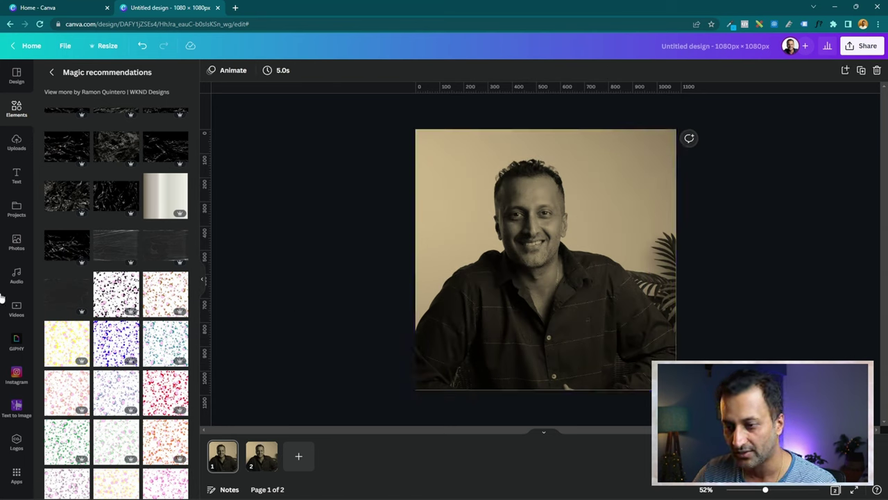
Step: Add a black crinkled texture rotated to about 88° and reposition it and the photo
click(66, 244)
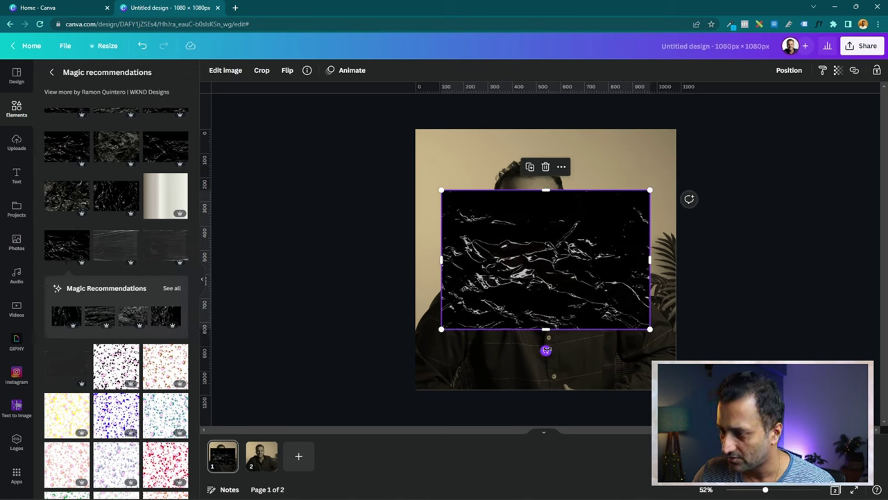
drag(546, 351, 364, 267)
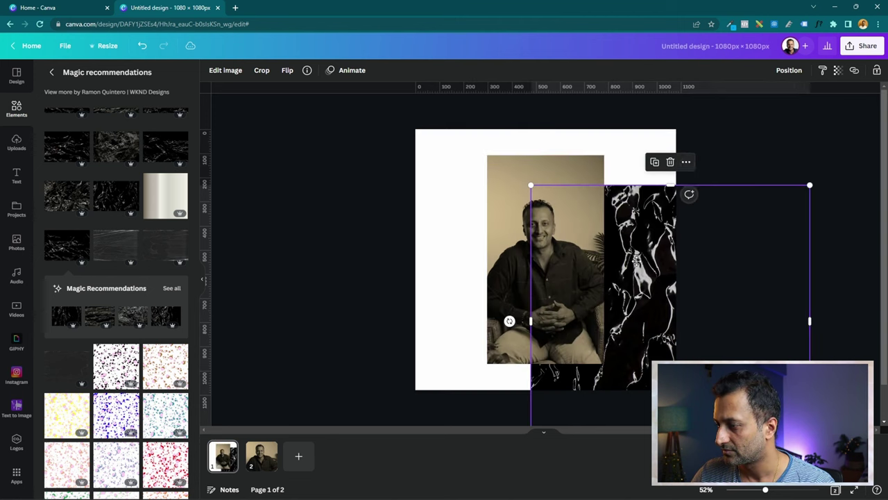
drag(510, 321, 460, 323)
drag(522, 161, 452, 136)
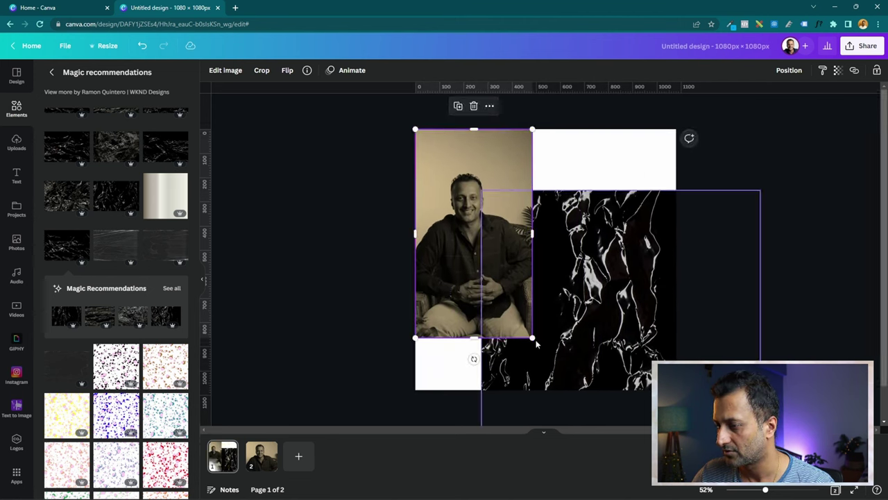
drag(531, 338, 565, 392)
Step: Bring the texture in front of the photo and trim its right side and bottom
click(623, 318)
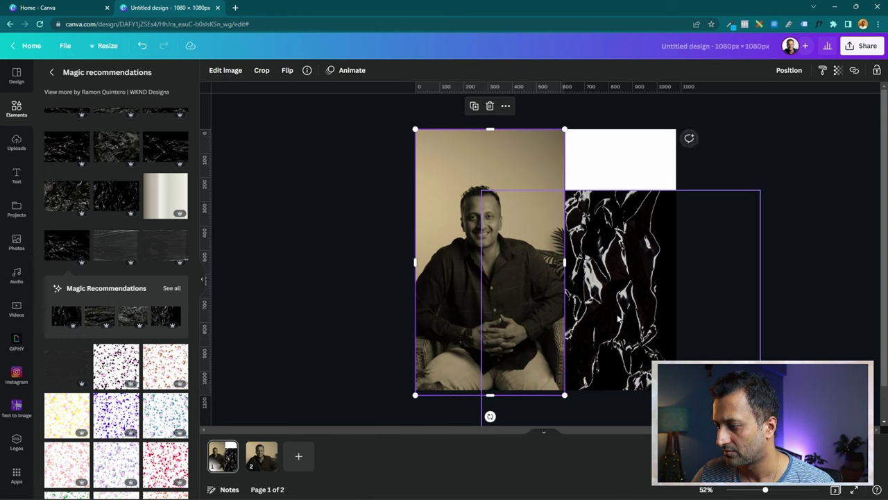
drag(624, 318, 582, 240)
right_click(601, 305)
click(637, 375)
drag(695, 270, 564, 265)
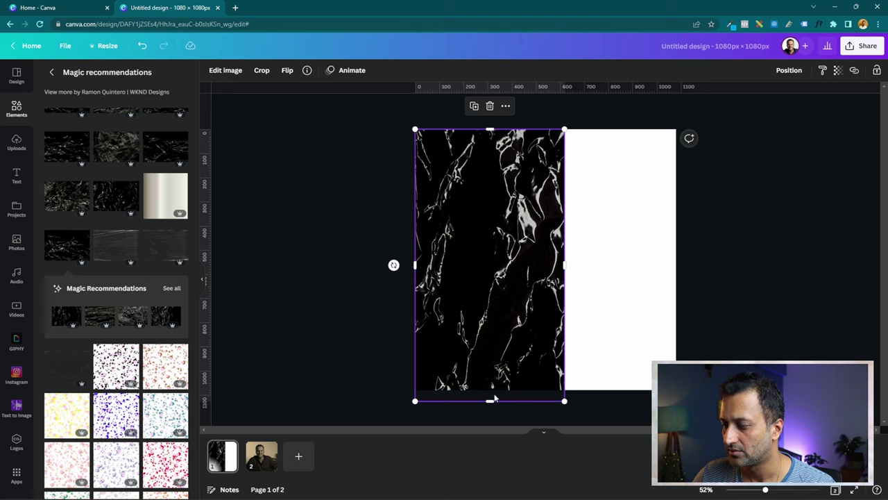
drag(491, 399, 492, 390)
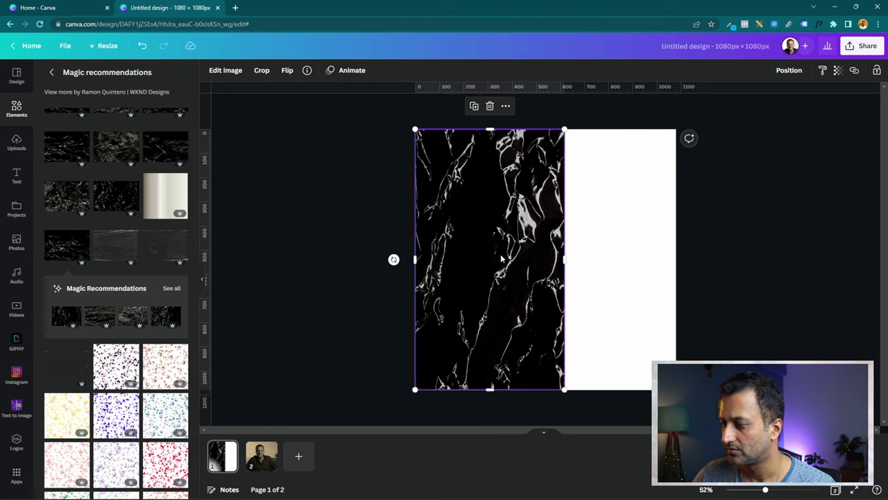
Step: Lower the plastic-wrap texture's transparency to about 21
click(838, 71)
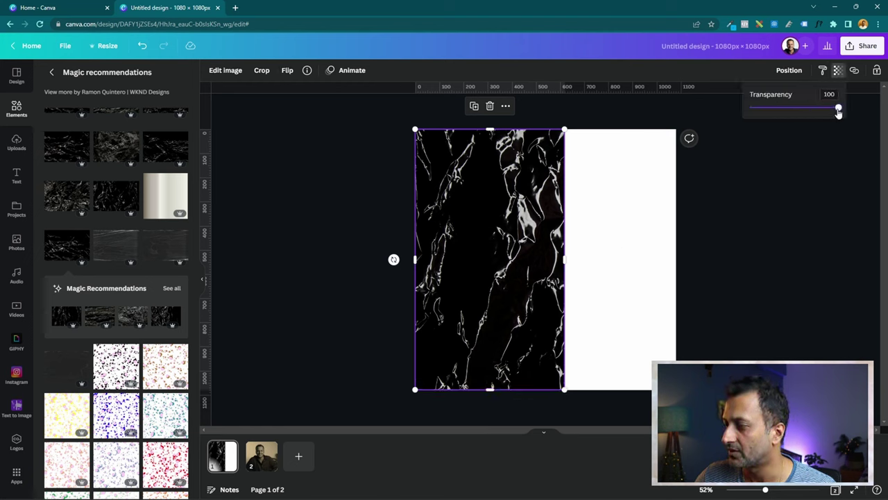
drag(838, 111, 768, 113)
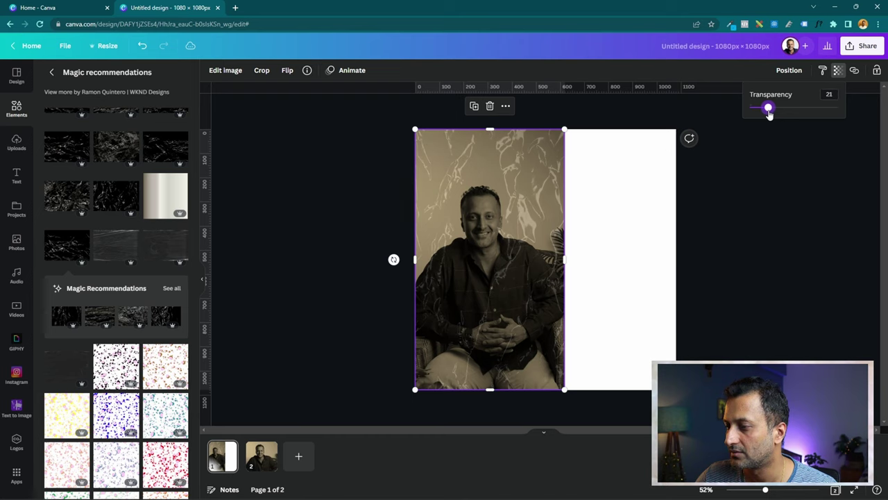
click(755, 249)
Step: Enlarge the portrait and texture together and move them up to fill the page
drag(314, 153, 577, 381)
click(615, 315)
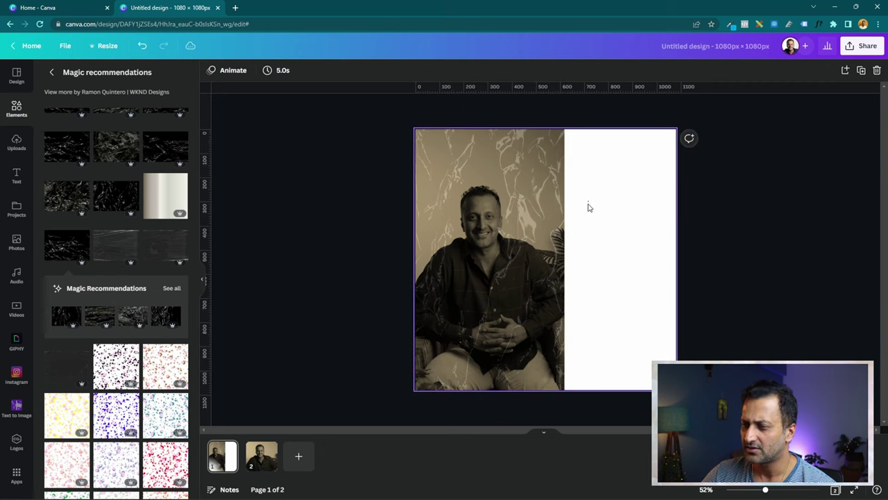
drag(587, 204, 560, 495)
drag(565, 395, 783, 470)
drag(640, 350, 639, 311)
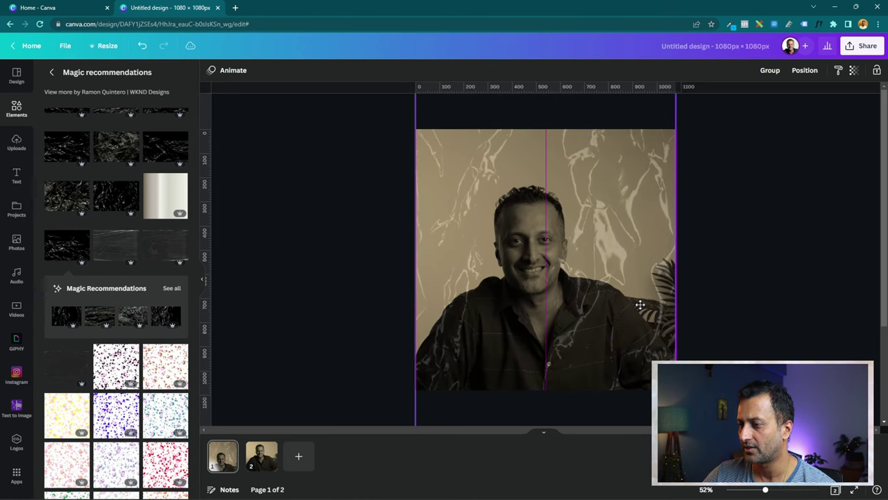
click(775, 266)
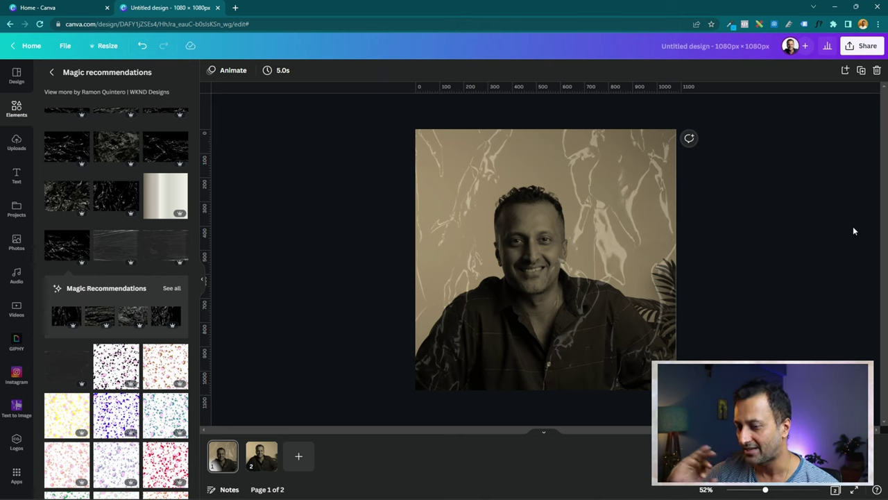
Step: Switch to page 2 and browse recently used stock photos
click(271, 454)
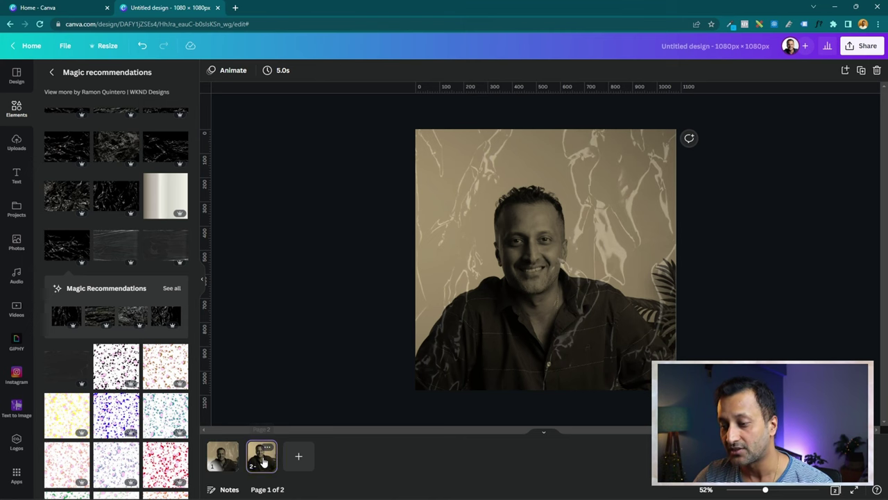
click(17, 243)
scroll(132, 222, down, 5)
scroll(132, 223, up, 6)
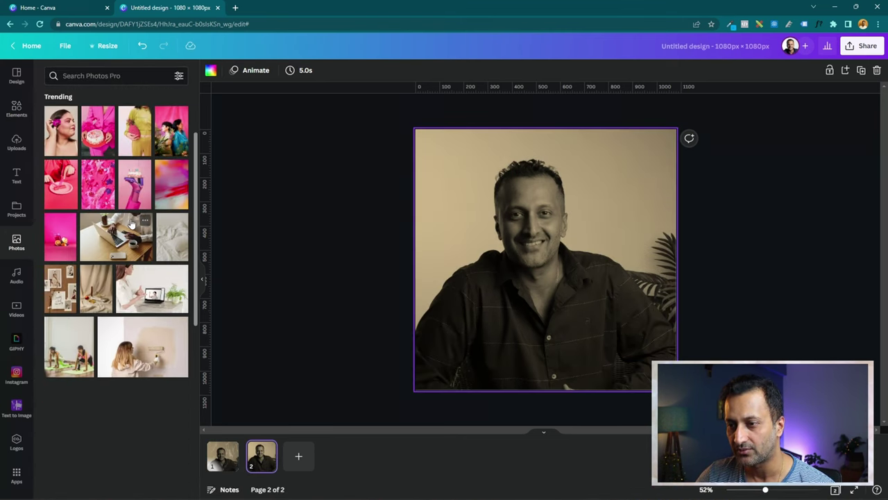
click(182, 127)
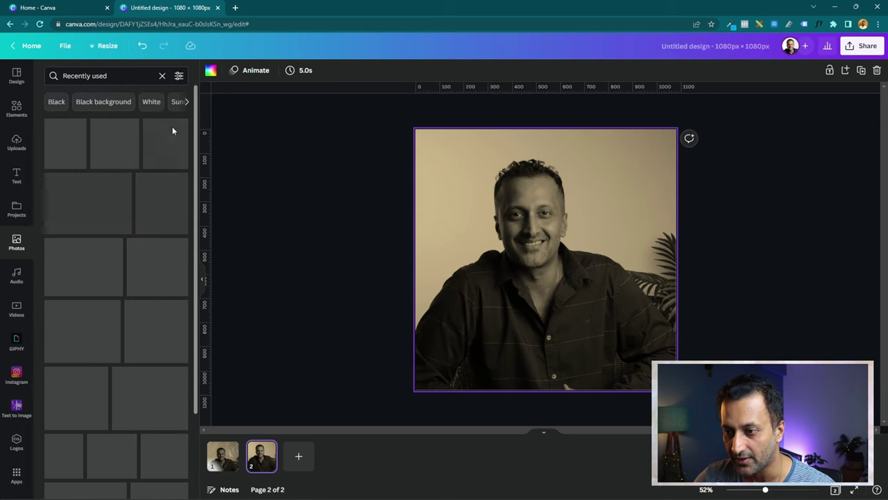
scroll(78, 253, down, 1)
scroll(134, 463, down, 10)
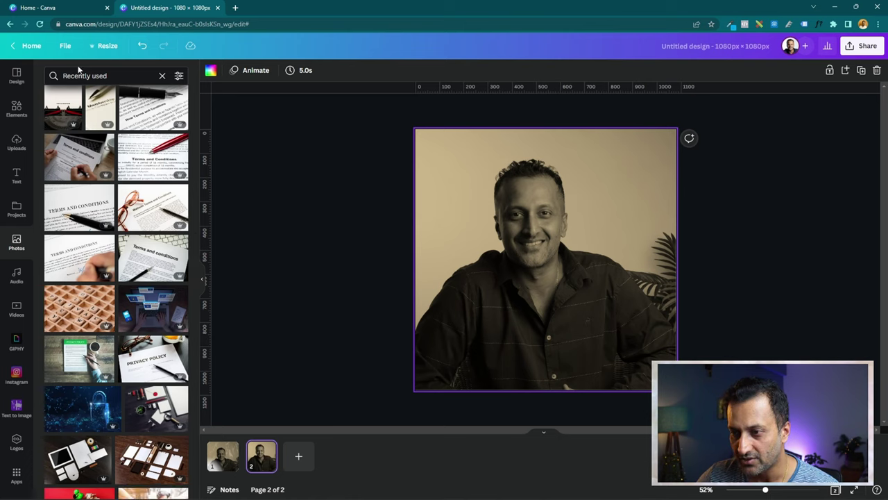
Step: Search photos for 'black paper background' and scroll through the results
click(106, 76)
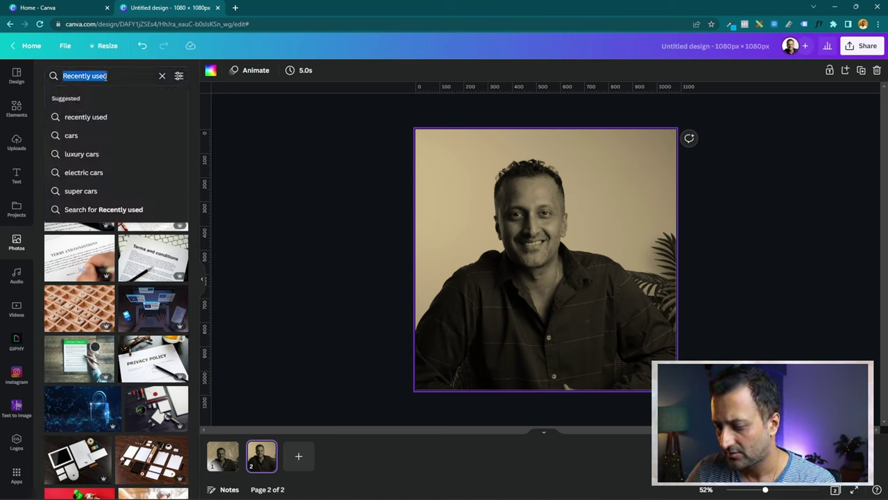
text(black)
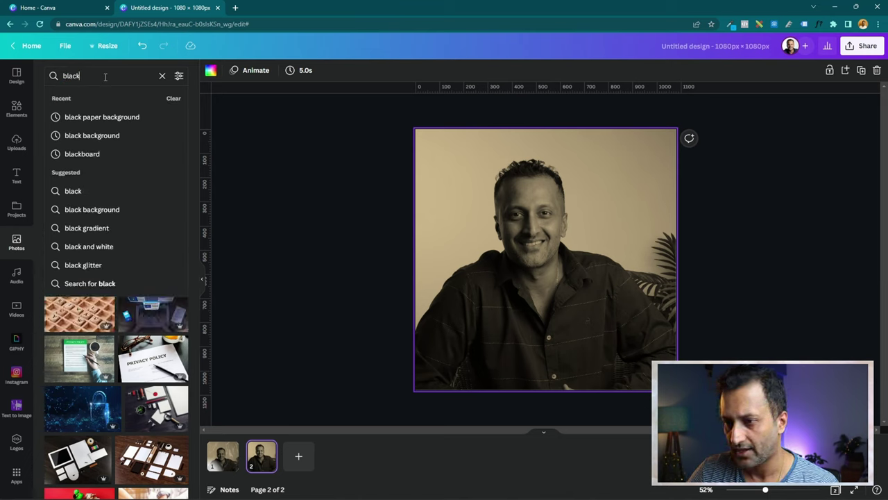
click(115, 119)
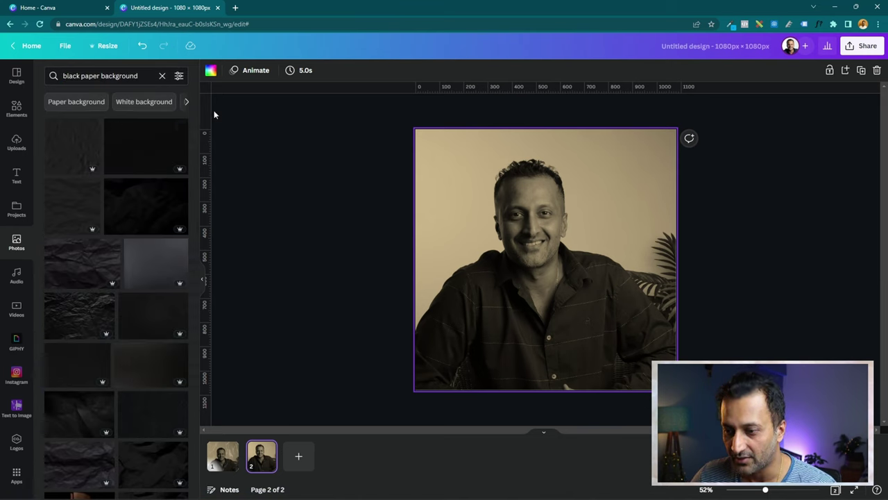
scroll(168, 186, down, 5)
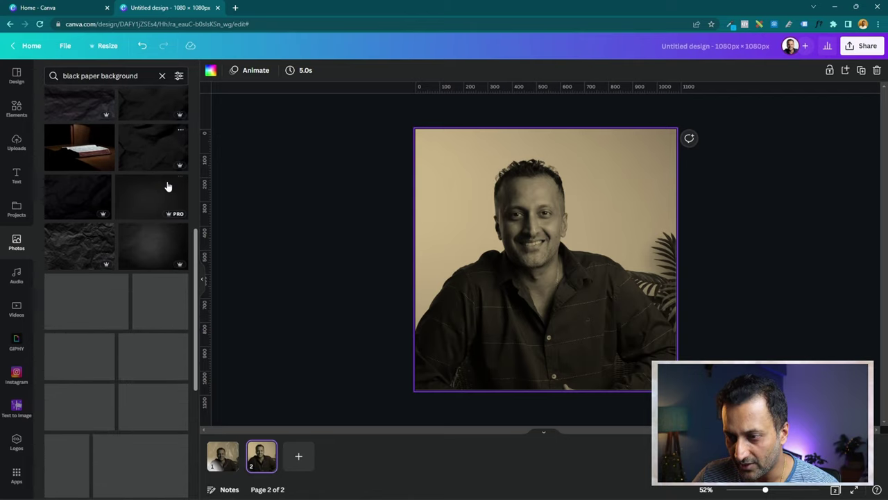
scroll(167, 186, down, 6)
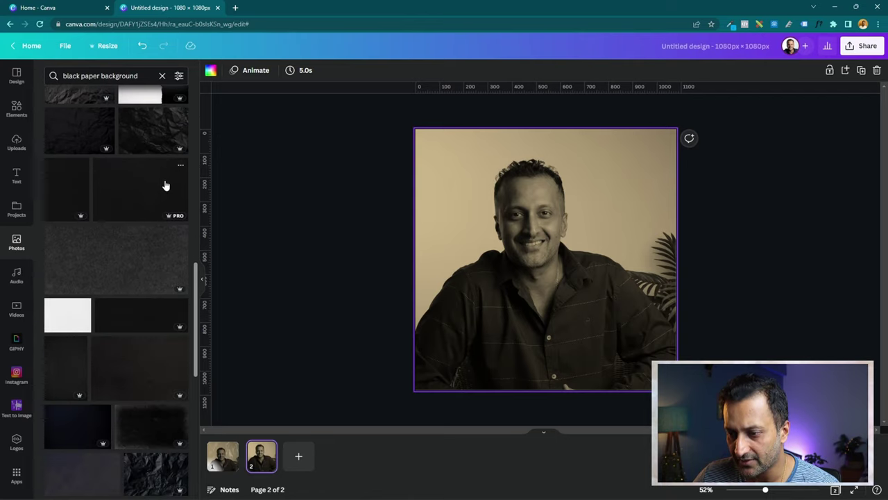
scroll(165, 185, down, 8)
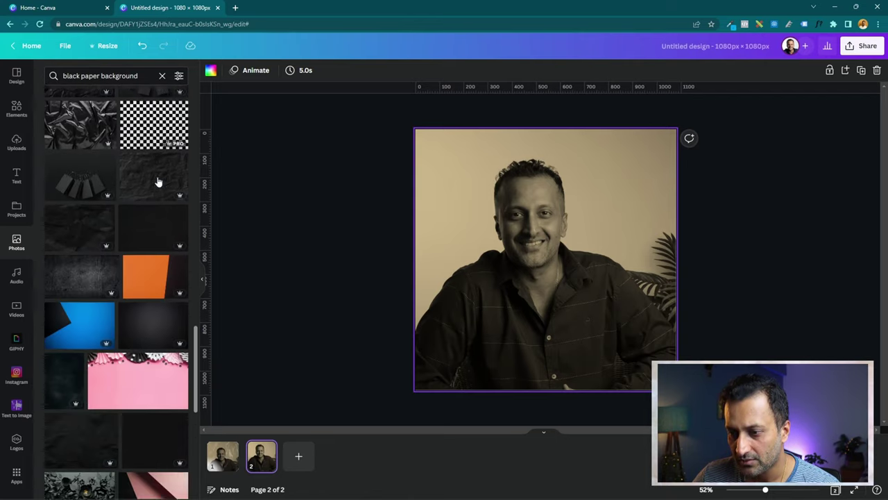
scroll(158, 182, down, 8)
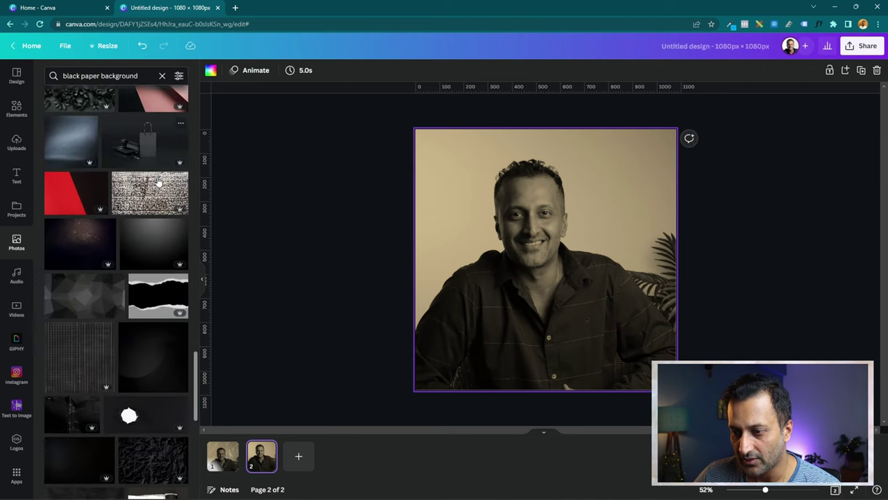
scroll(158, 182, down, 3)
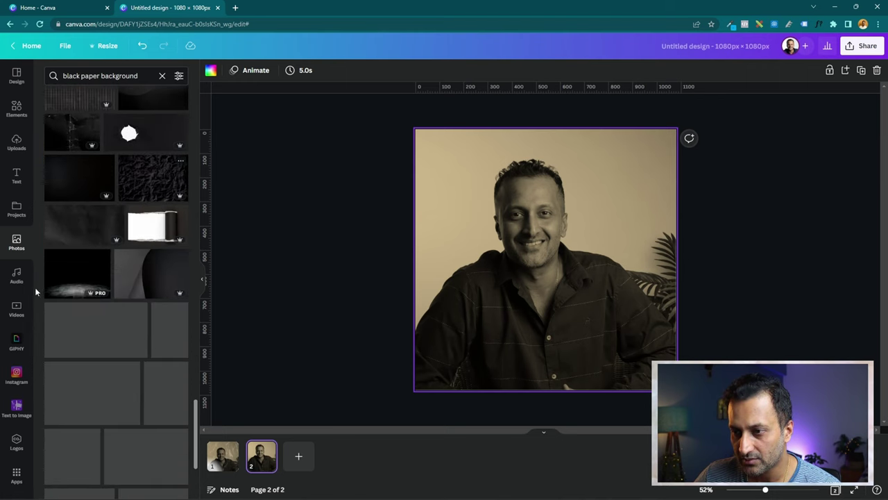
Step: Add the torn black paper photo and detach the portrait from the page background
click(62, 130)
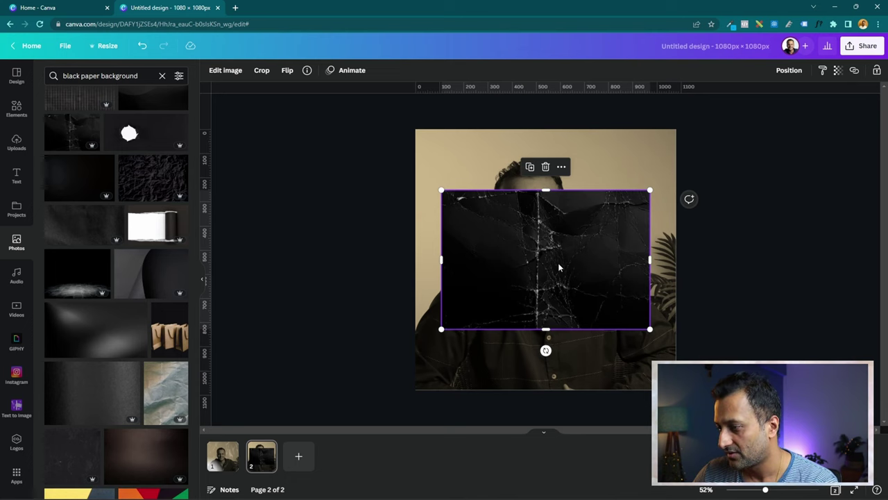
drag(558, 263, 533, 216)
click(615, 349)
right_click(615, 349)
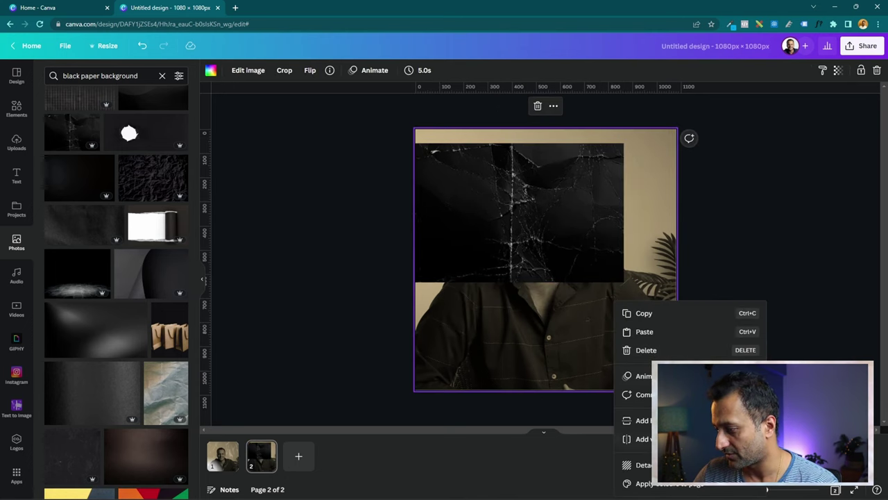
click(637, 465)
Step: Bring the black paper in front of the portrait and enlarge it over the figure
click(456, 209)
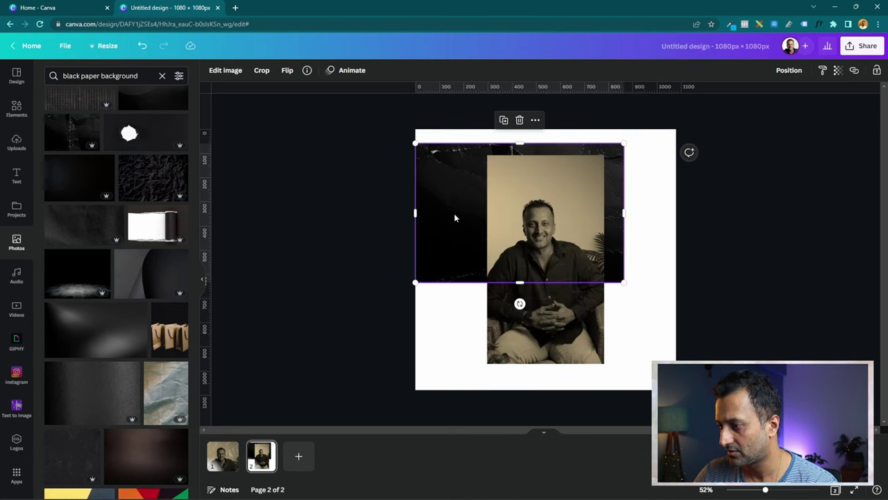
right_click(437, 217)
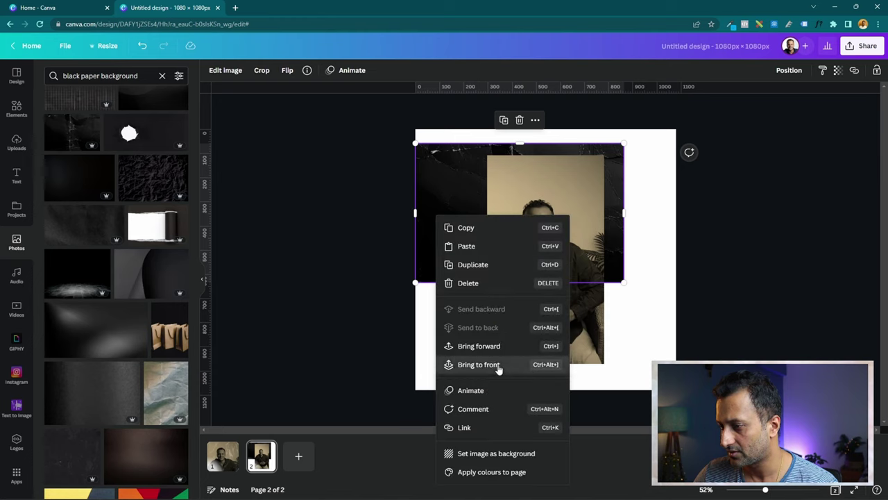
click(498, 368)
mouse_move(522, 200)
mouse_down()
mouse_move(557, 276)
mouse_move(534, 214)
mouse_up()
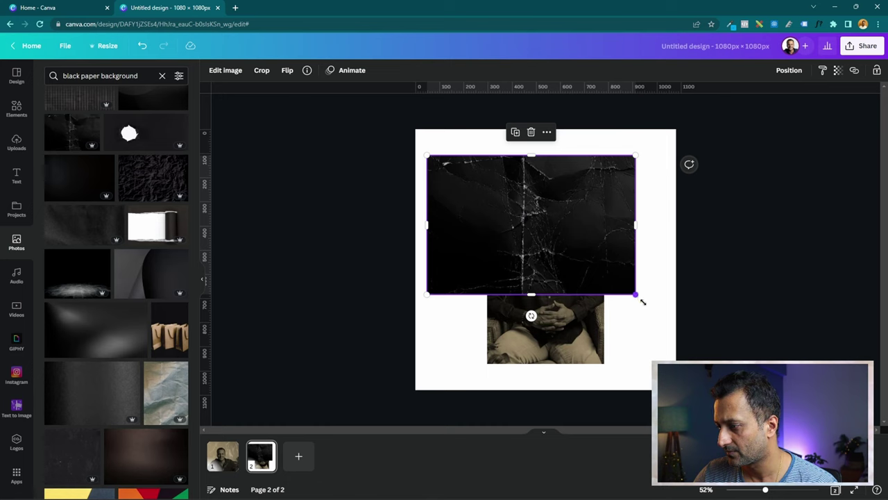
drag(643, 301, 750, 372)
mouse_move(681, 300)
mouse_down()
mouse_move(694, 327)
mouse_move(679, 331)
mouse_move(667, 296)
mouse_up()
Step: Trim the black paper's sides, bottom and top to match the portrait
drag(379, 264, 488, 268)
drag(702, 264, 606, 264)
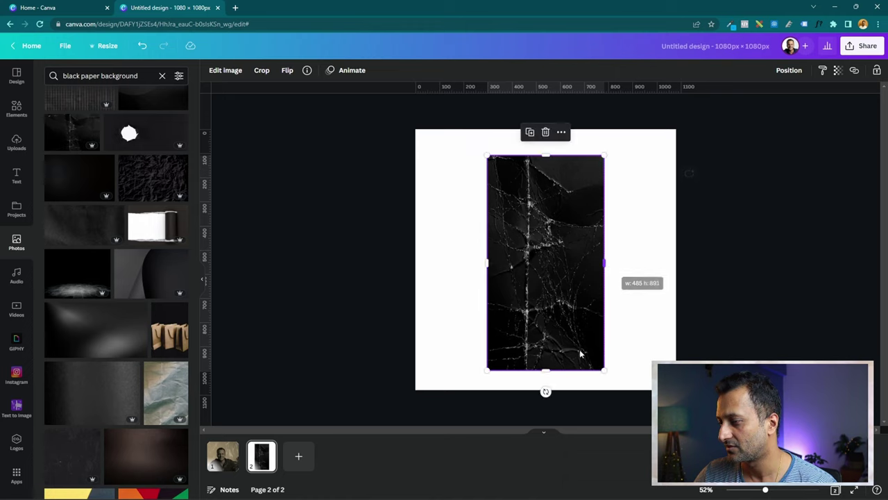
mouse_move(544, 372)
mouse_down()
mouse_move(547, 344)
mouse_move(547, 368)
mouse_move(552, 357)
mouse_up()
mouse_move(546, 155)
mouse_down()
mouse_move(546, 180)
mouse_move(547, 154)
mouse_up()
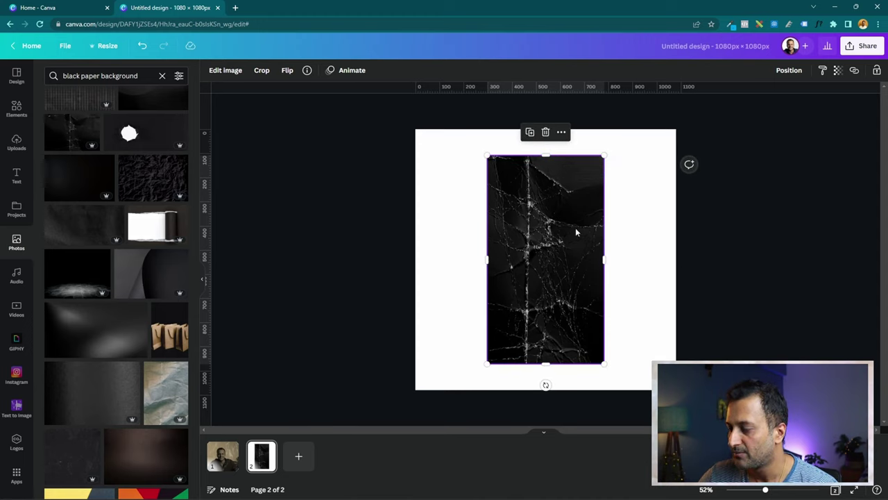
click(839, 72)
Step: Lower the cracked paper overlay's transparency to about 30 so the portrait shows through
drag(839, 113, 779, 115)
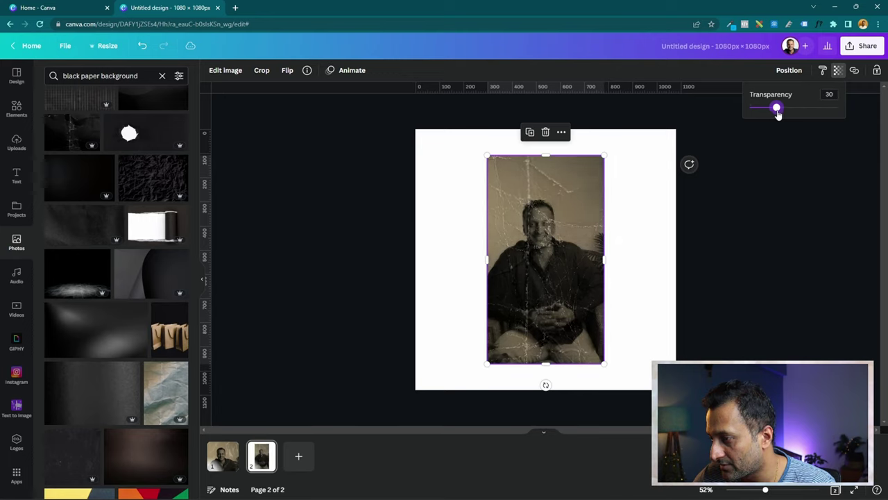
click(754, 243)
click(486, 370)
Step: Scale the portrait and overlay together to fill the 1080×1080 page, then go back to page 1
drag(456, 223, 580, 310)
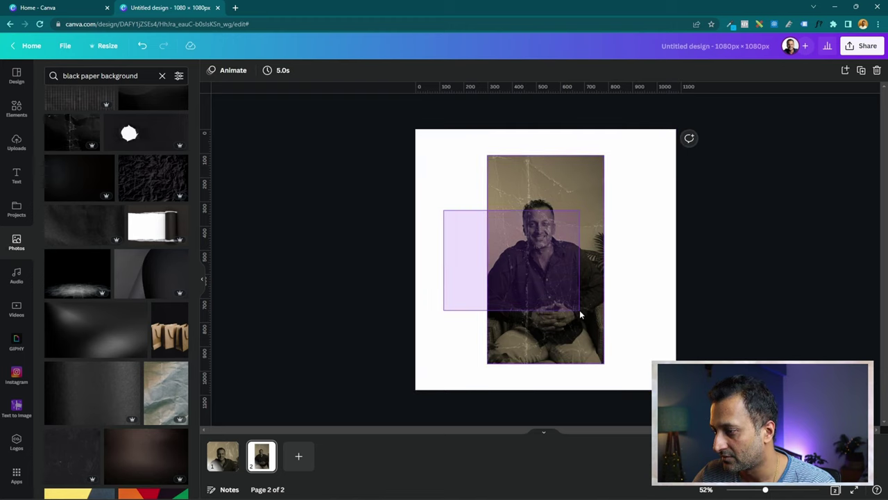
drag(606, 364, 685, 479)
drag(596, 326, 521, 299)
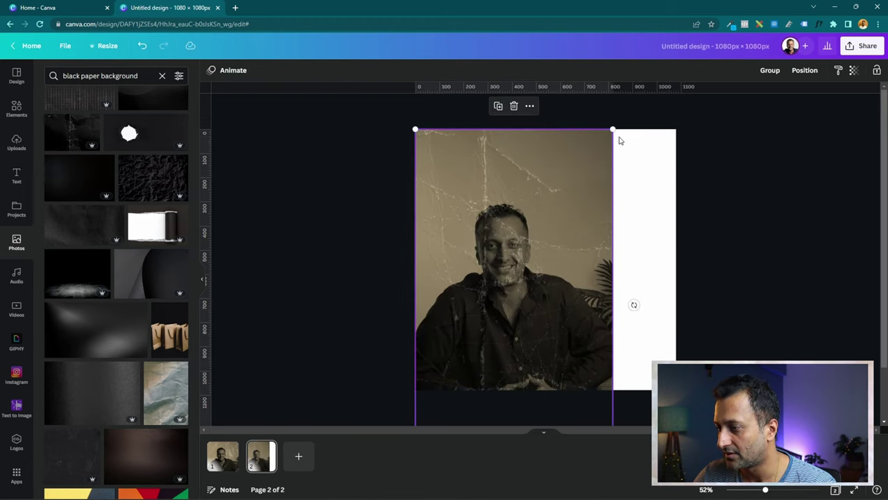
drag(615, 129, 715, 46)
drag(576, 242, 569, 313)
click(222, 458)
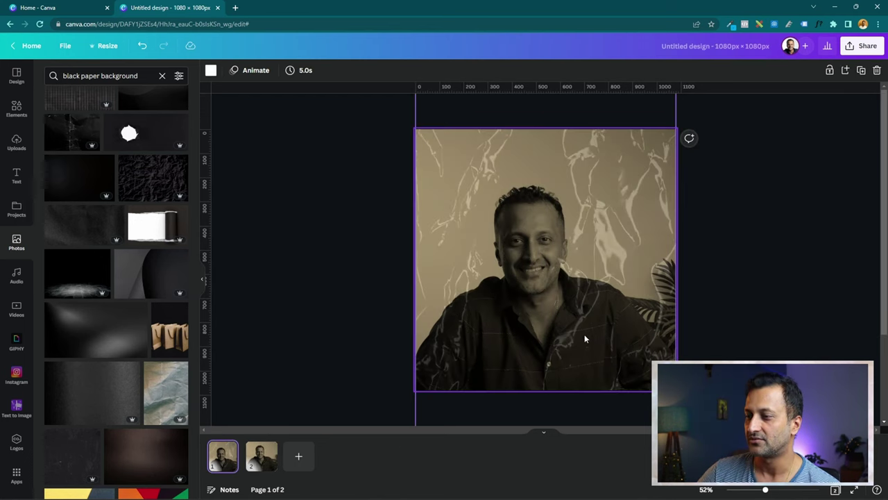
Step: Return to page 2 and deselect everything to review the finished cracked-paper portrait
click(268, 464)
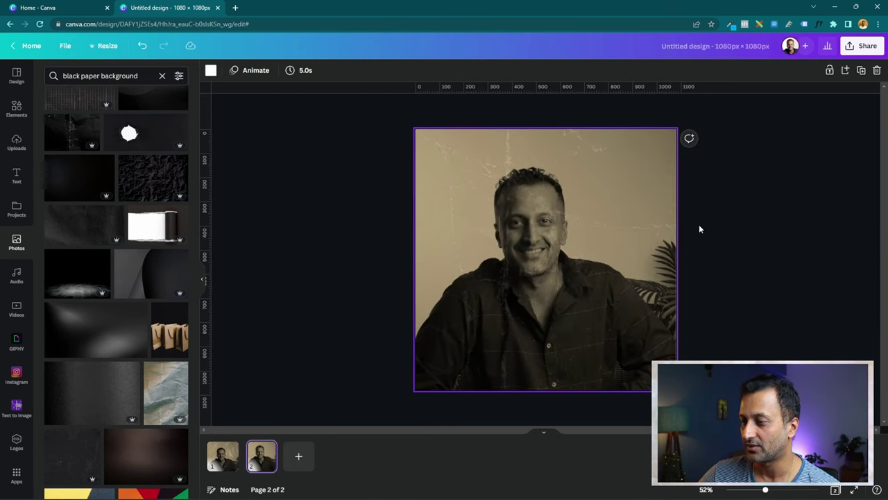
click(779, 281)
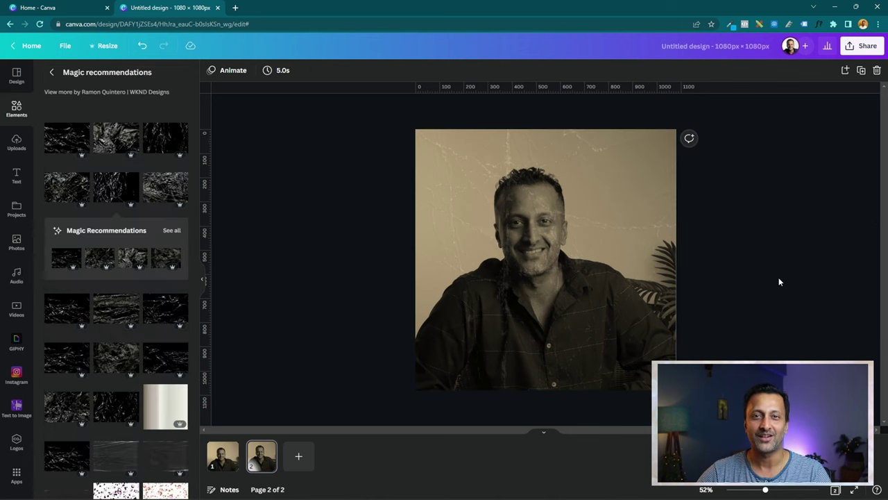